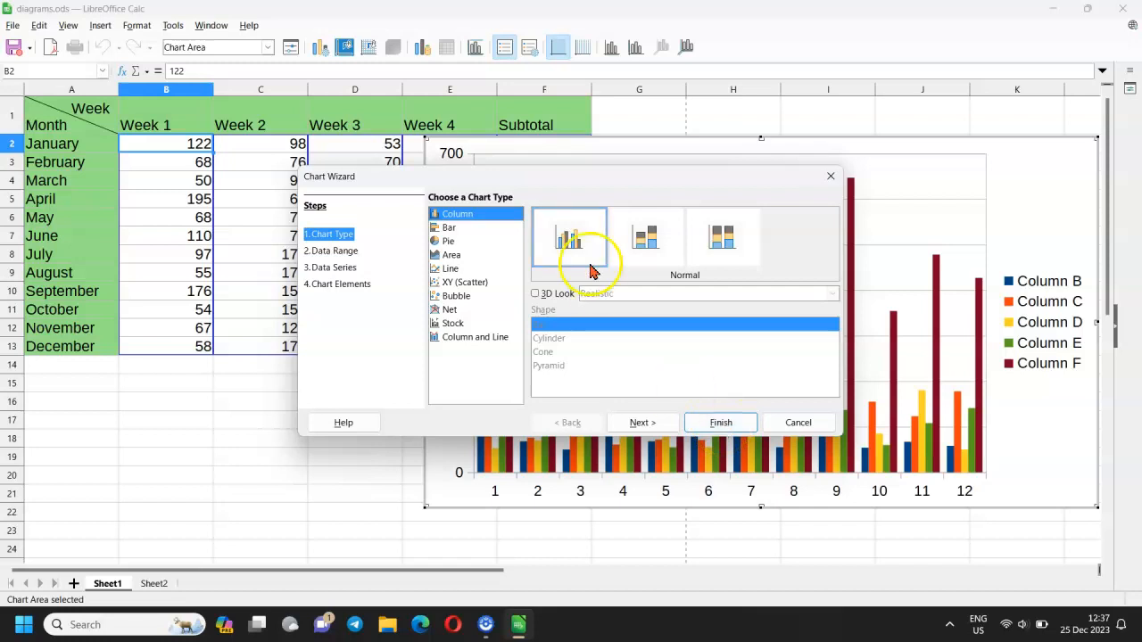
# Step: Turn on the 3D look with the Realistic scheme for the normal column chart and finish creating the chart
pyautogui.click(534, 296)
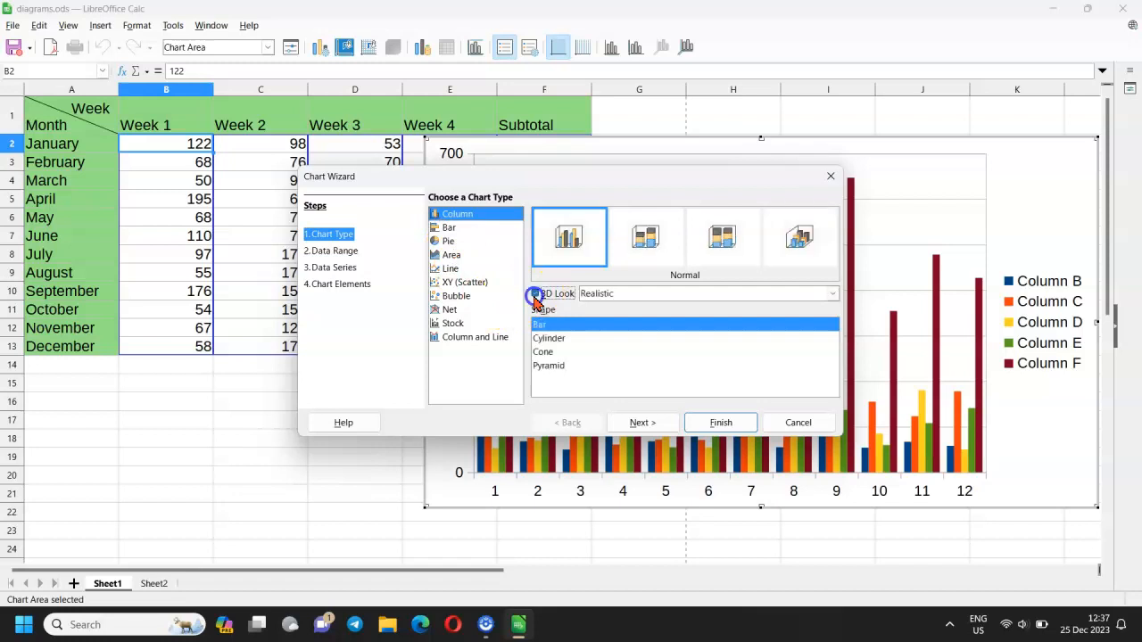
pyautogui.click(720, 423)
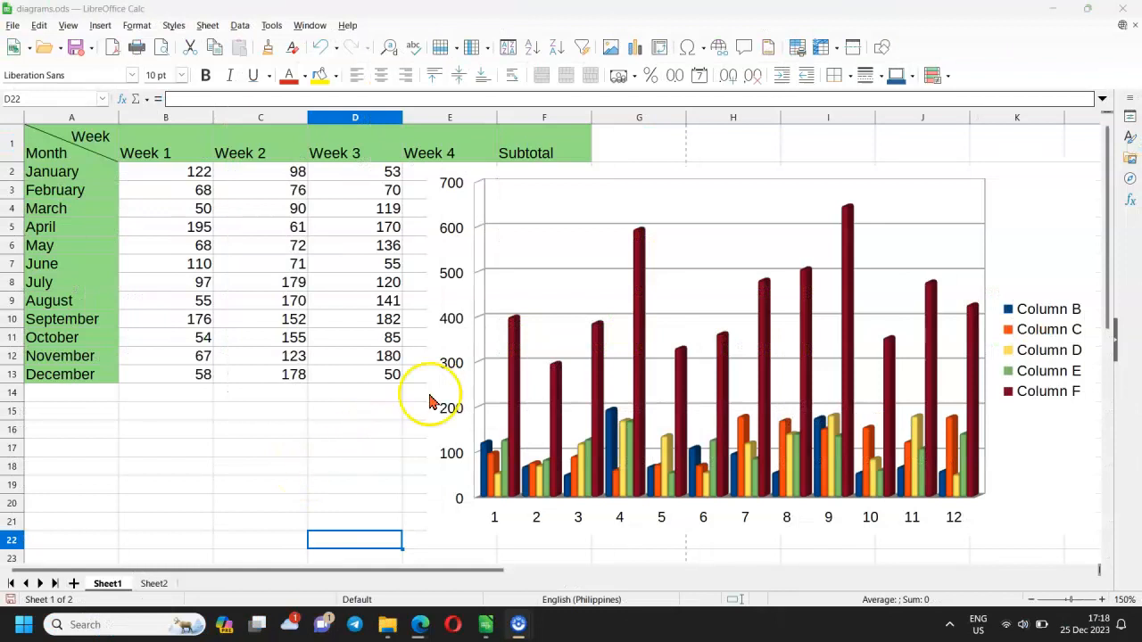
# Step: Change the fill color of the Column D data series in the chart to light green
pyautogui.click(563, 291)
pyautogui.doubleClick(562, 289)
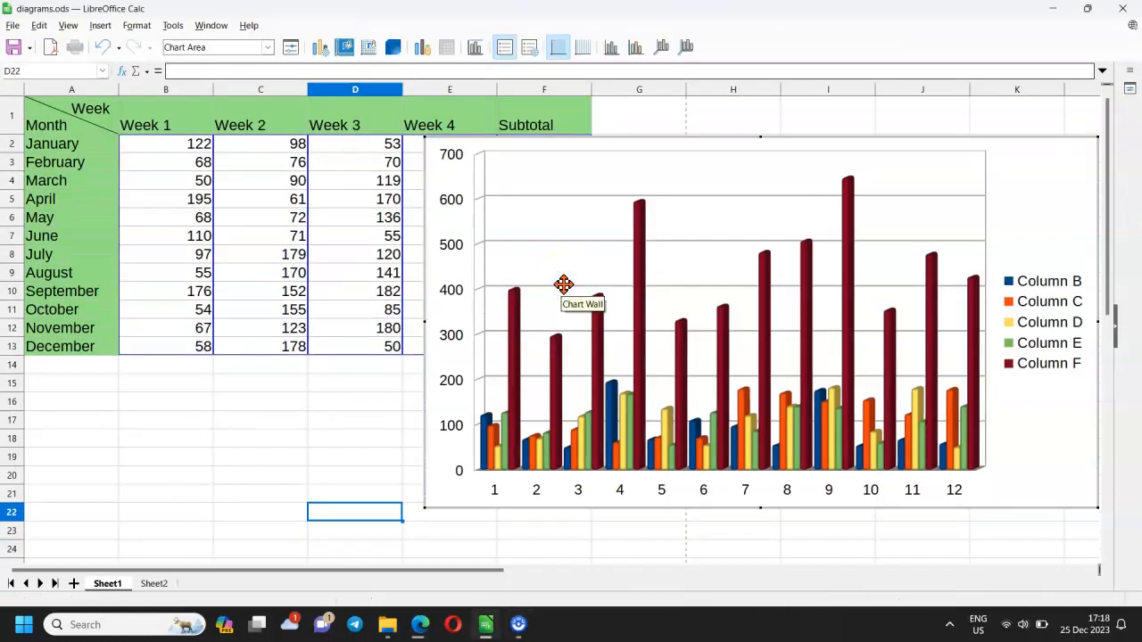
pyautogui.click(535, 446)
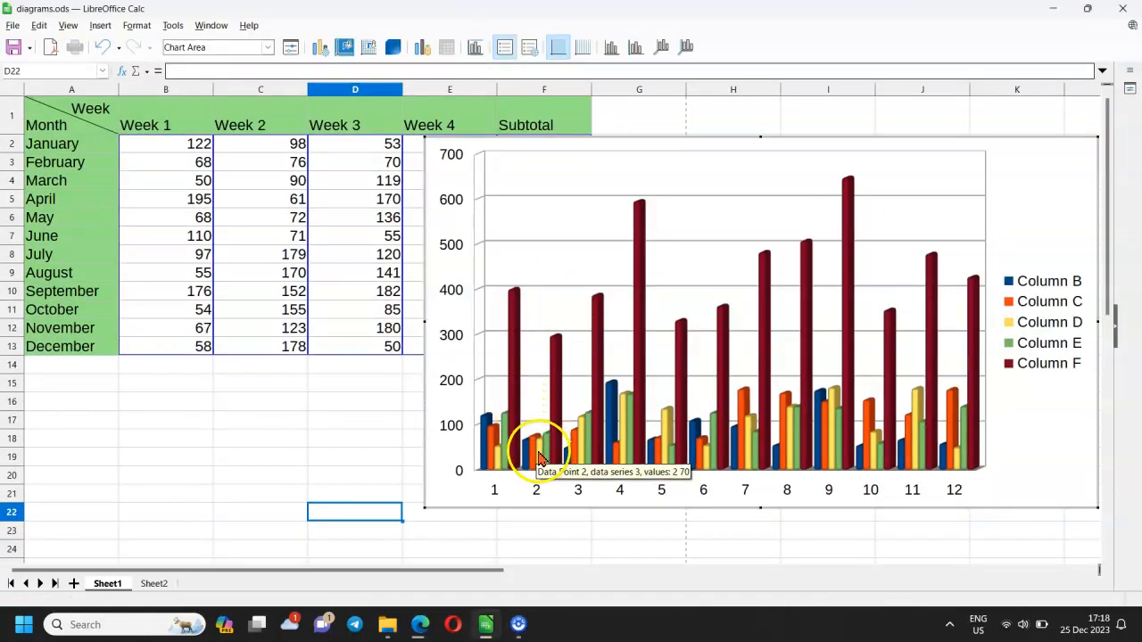
pyautogui.rightClick(538, 457)
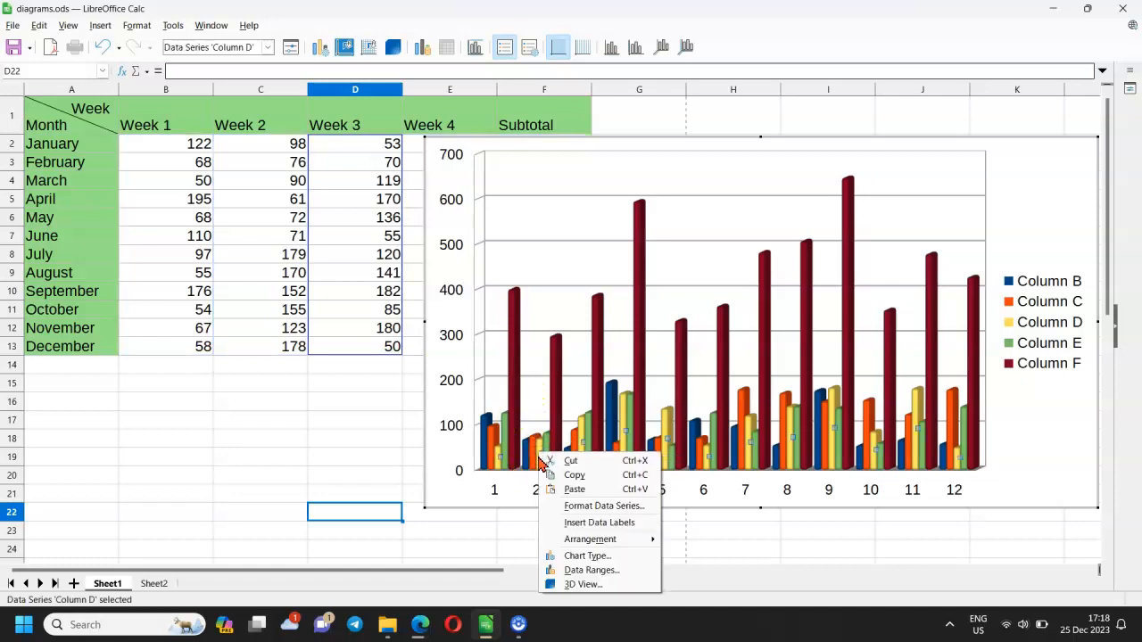
pyautogui.click(586, 505)
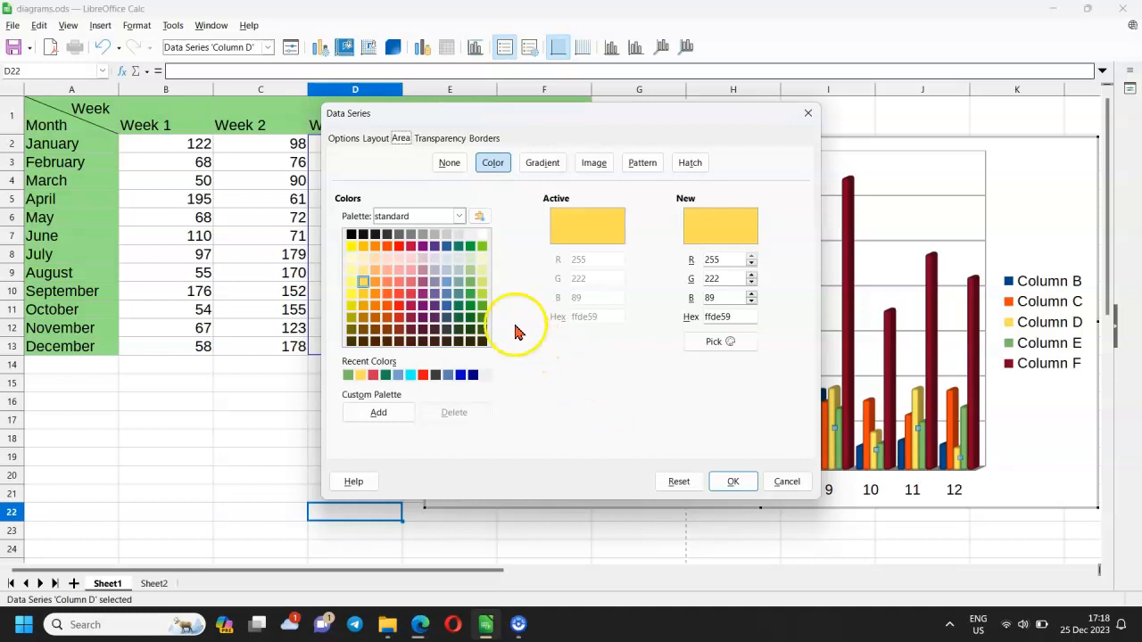
pyautogui.click(472, 284)
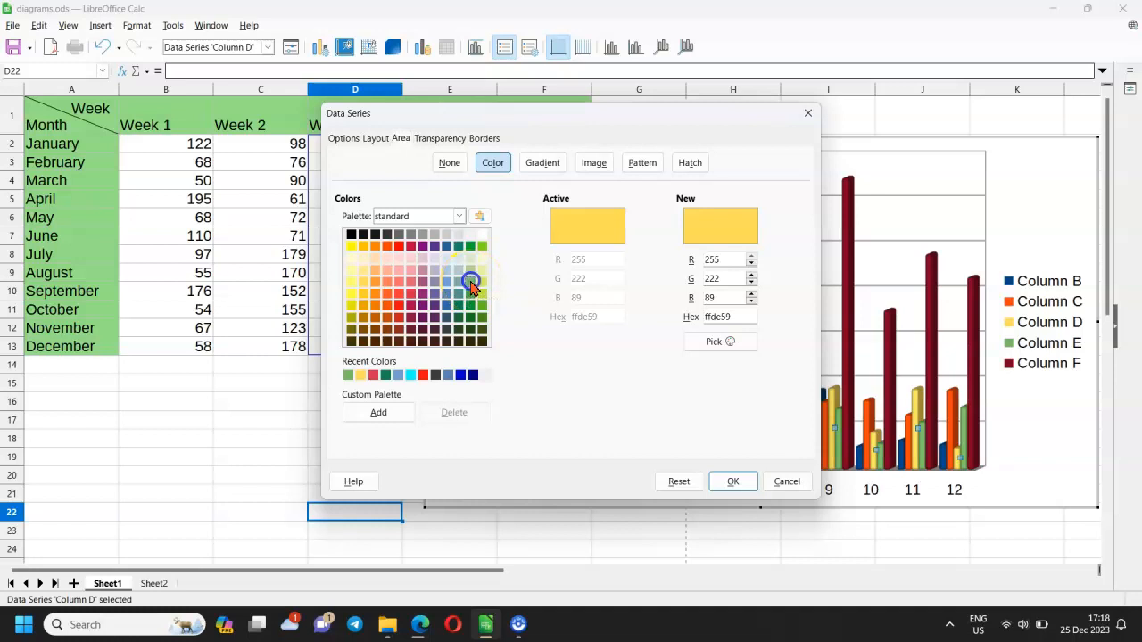
pyautogui.click(724, 482)
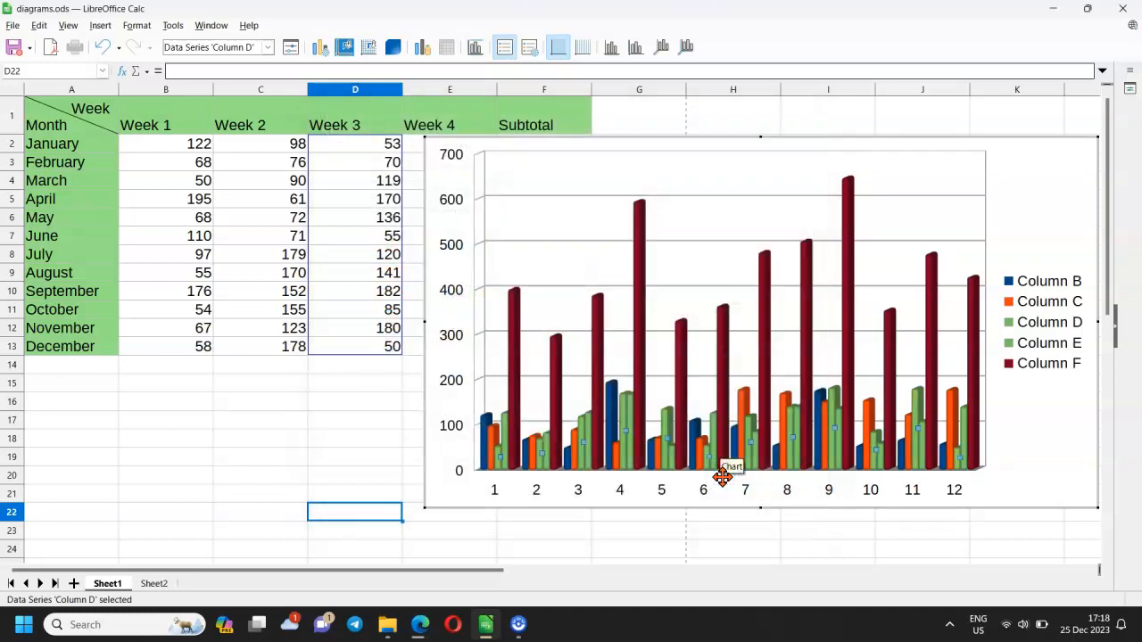
# Step: Change the fill color of the Column E data series to Light Gold 2 (hex ffde59)
pyautogui.rightClick(588, 438)
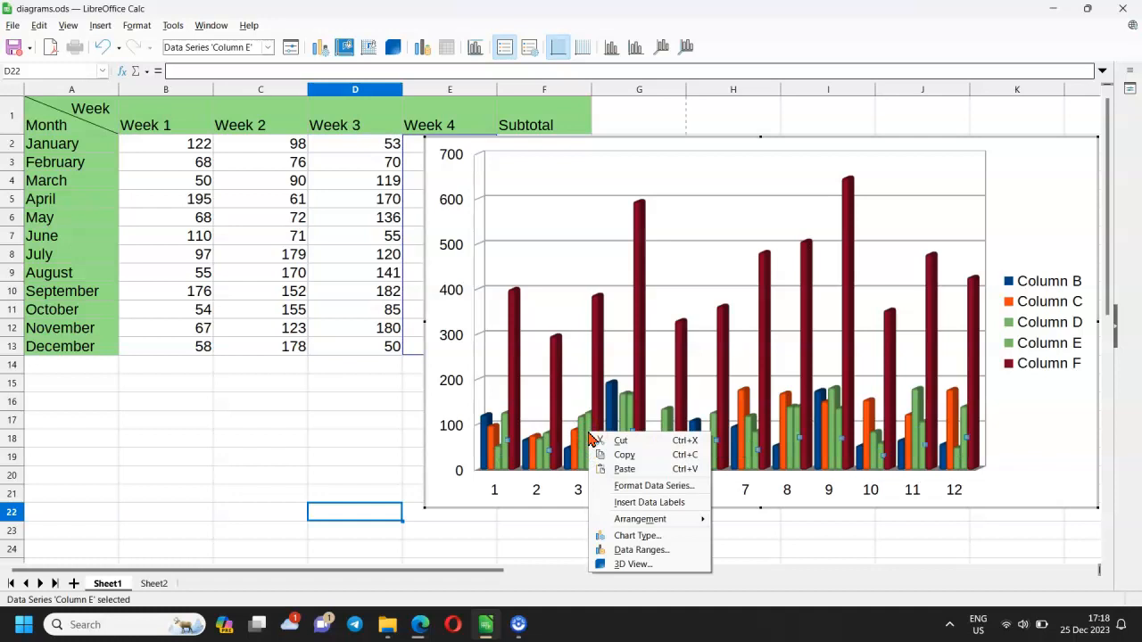
pyautogui.click(637, 487)
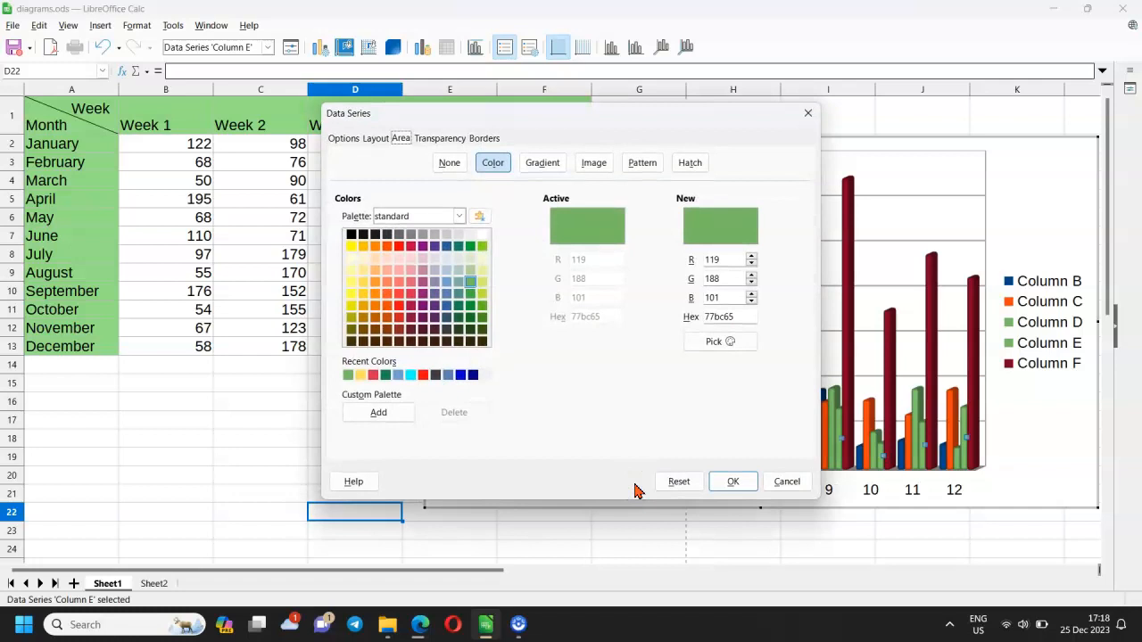
pyautogui.click(629, 450)
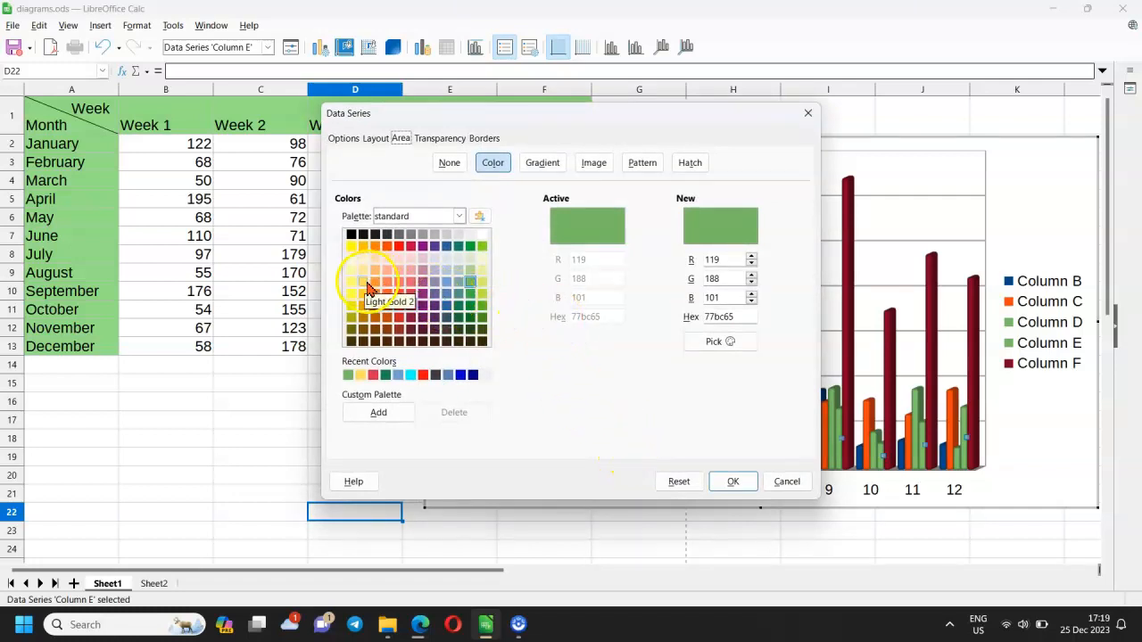
pyautogui.click(365, 283)
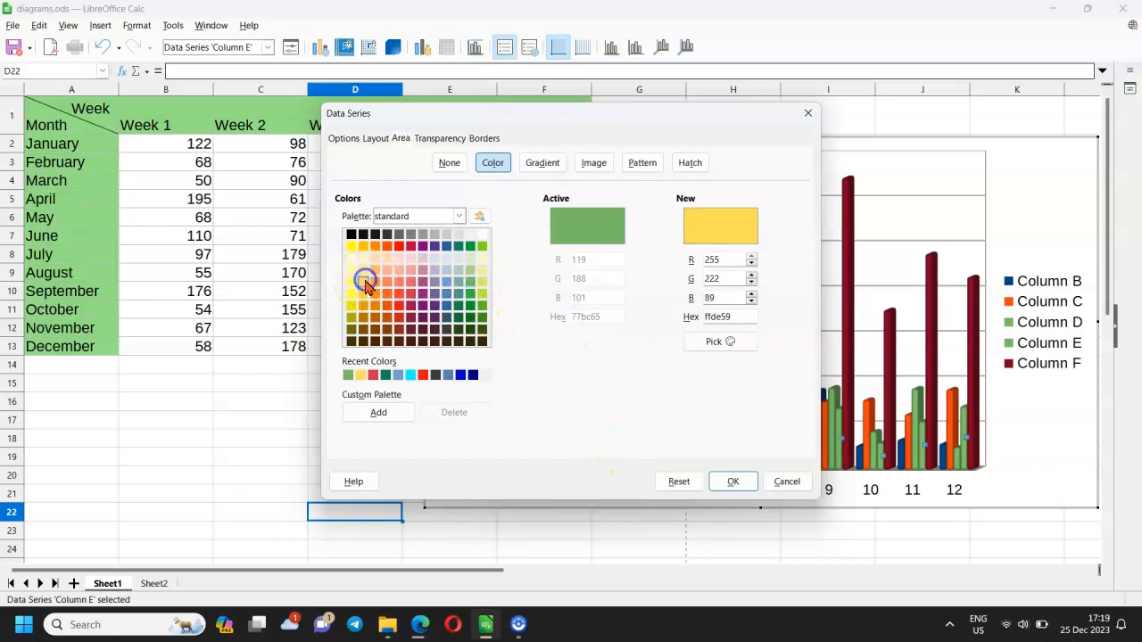
pyautogui.click(734, 483)
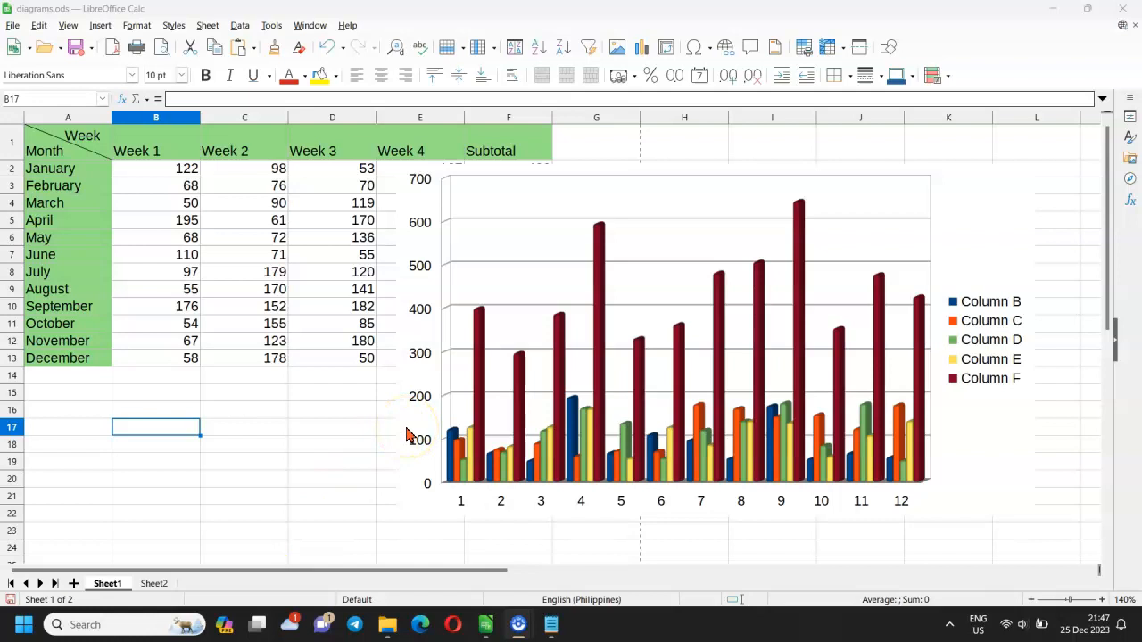
# Step: Insert chart titles with "Sales 2023" as the title and "Salesper Week" as the subtitle
pyautogui.doubleClick(545, 256)
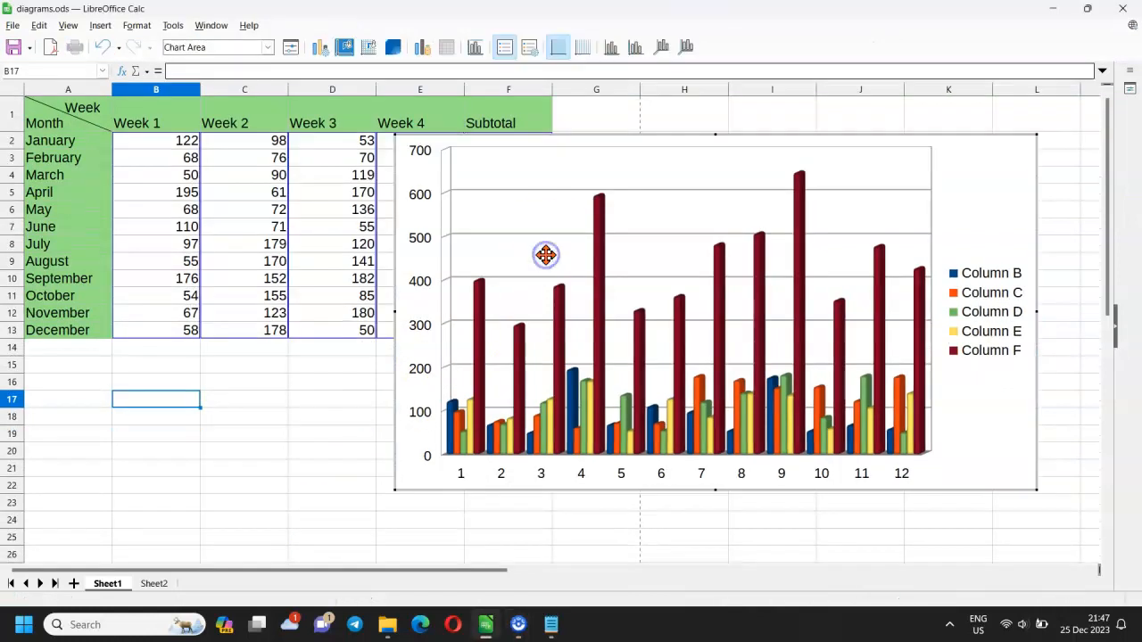
pyautogui.rightClick(545, 256)
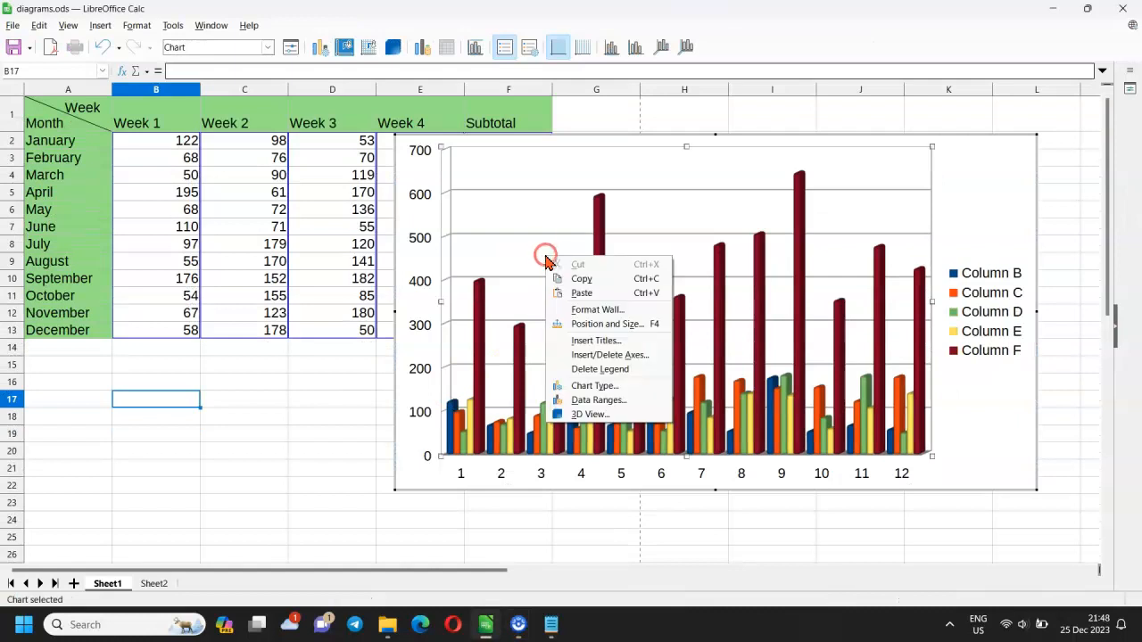
pyautogui.click(582, 340)
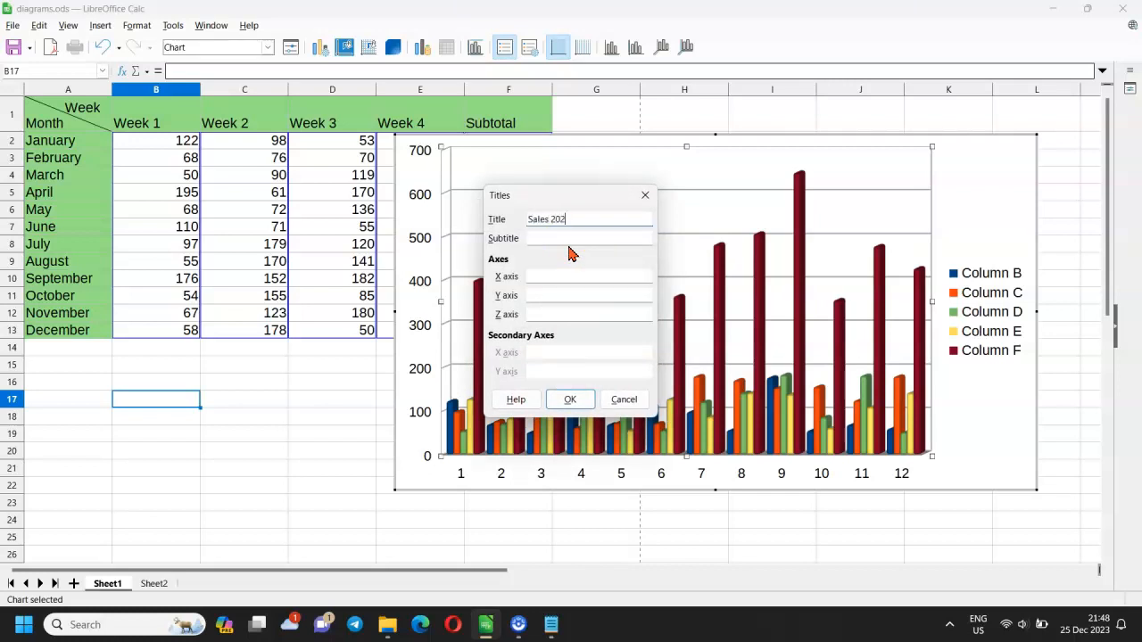
pyautogui.click(554, 238)
pyautogui.write('Salesper Week')
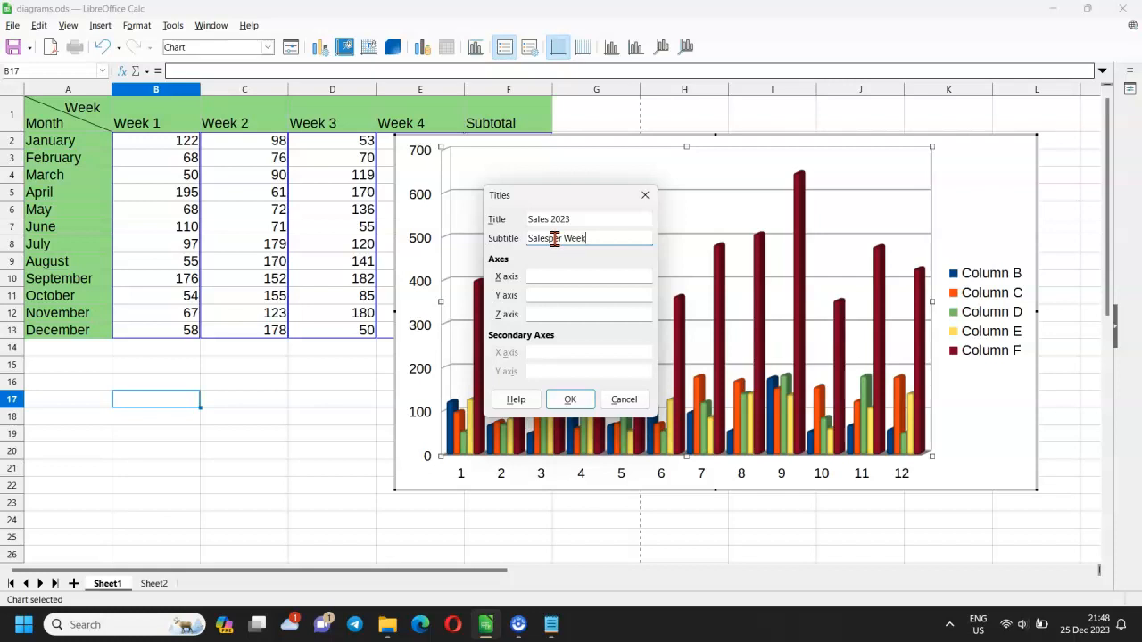
# Step: Title the X axis "Months" and the Y axis "Sales", and correct the chart's subtitle to "Sales per Week"
pyautogui.click(543, 275)
pyautogui.write('Months')
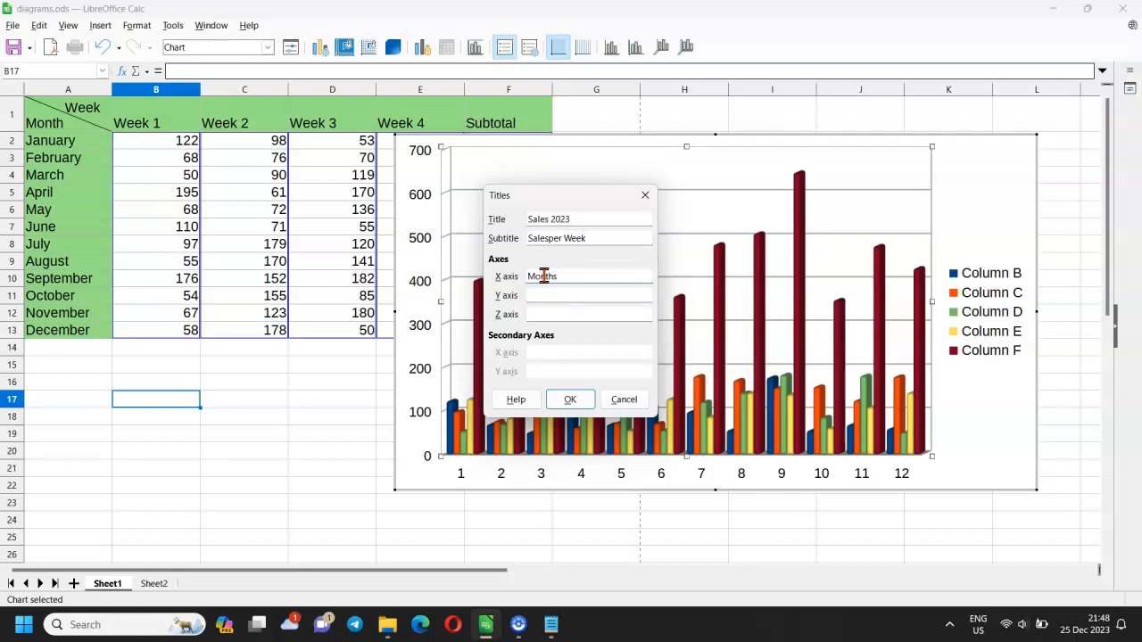
pyautogui.click(542, 294)
pyautogui.write('Sa')
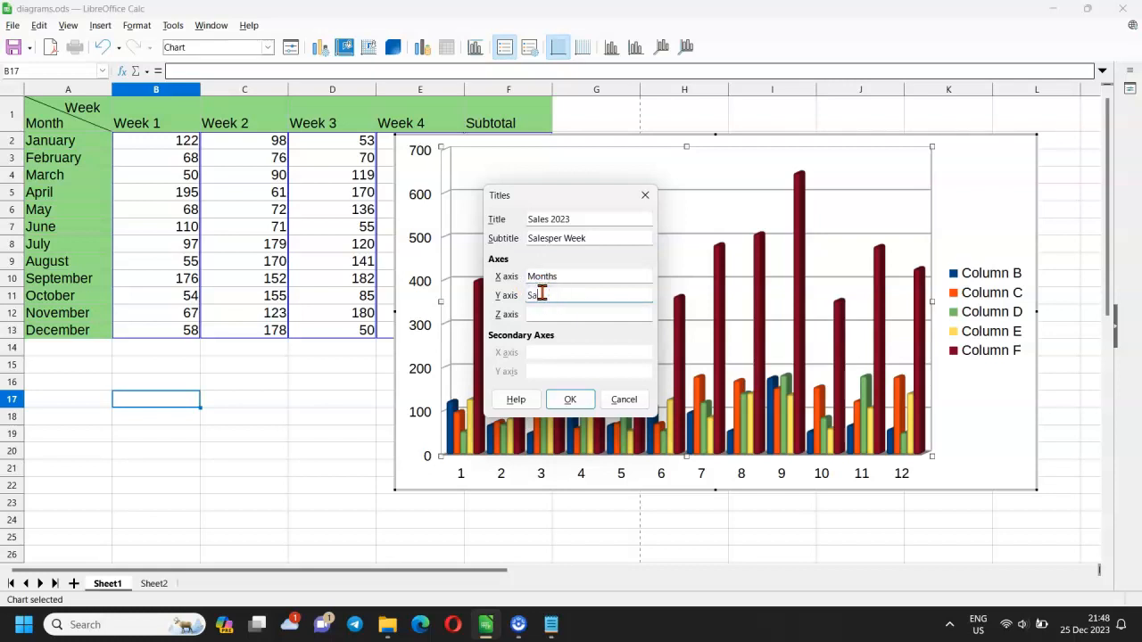
pyautogui.write('les')
pyautogui.click(575, 400)
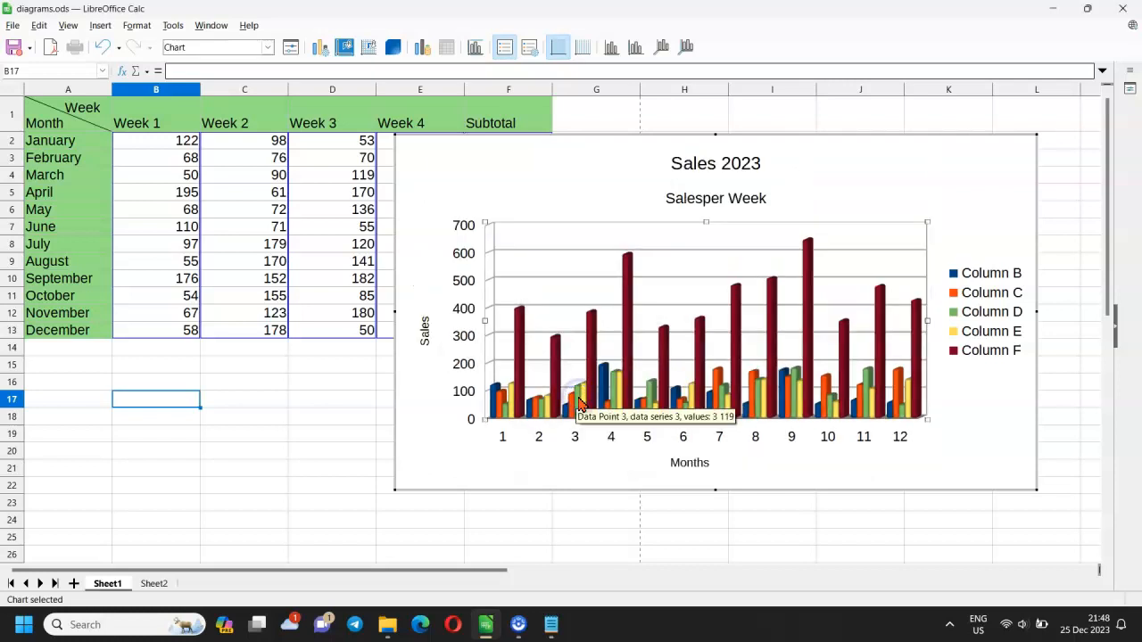
pyautogui.click(701, 200)
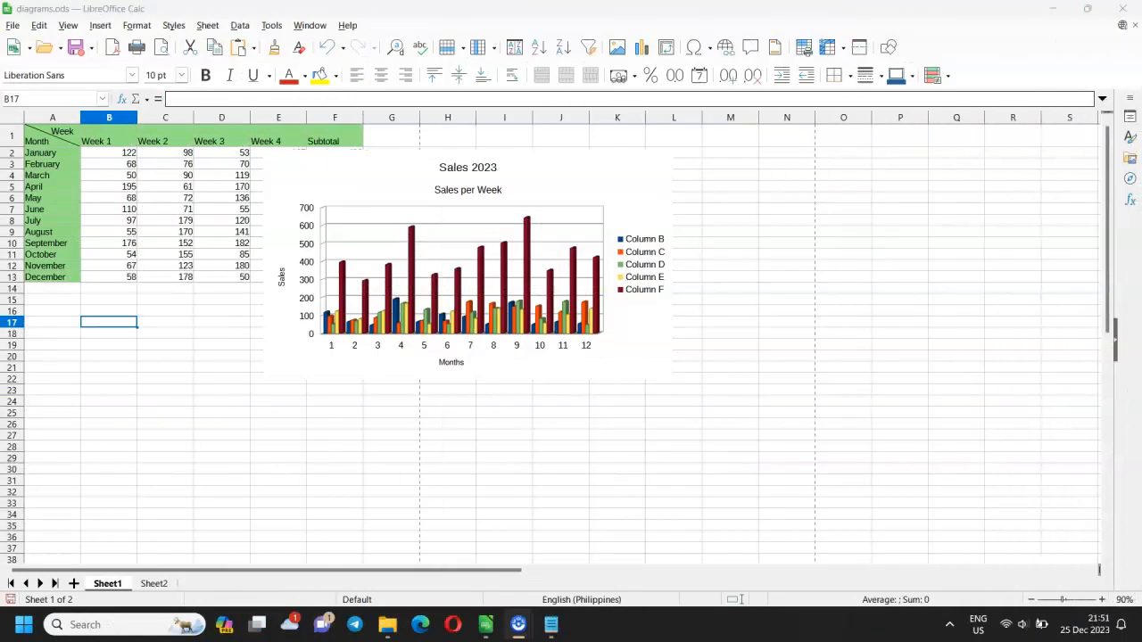
# Step: Remove the Sales 2023 chart from beside the table, paste it at cell C30, and paste it again at cell H7
pyautogui.click(276, 358)
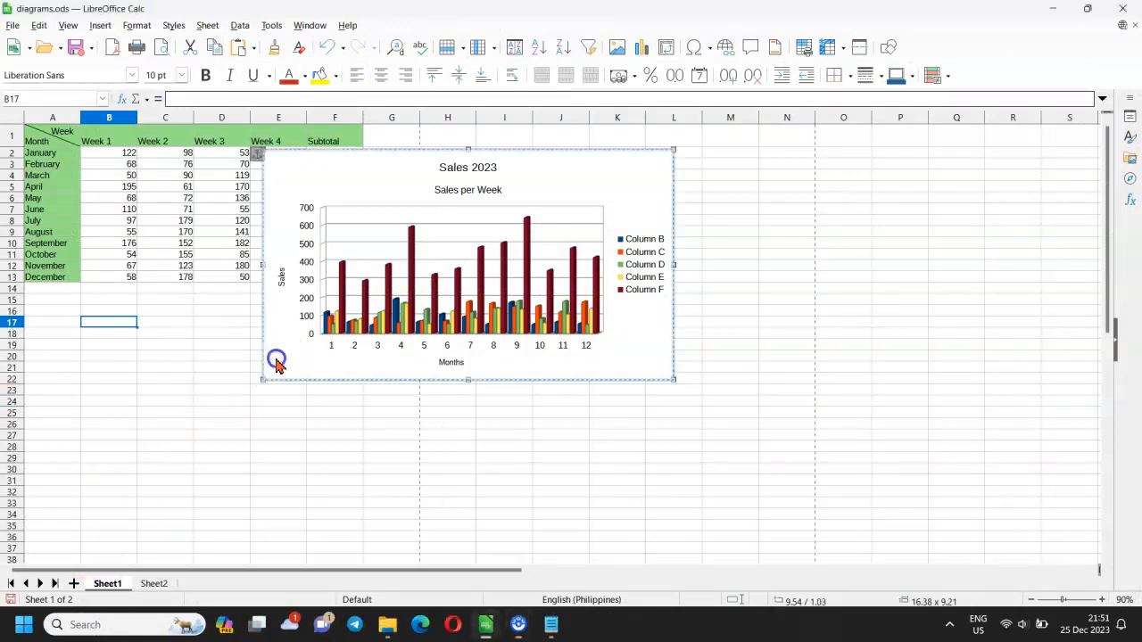
pyautogui.press('Delete')
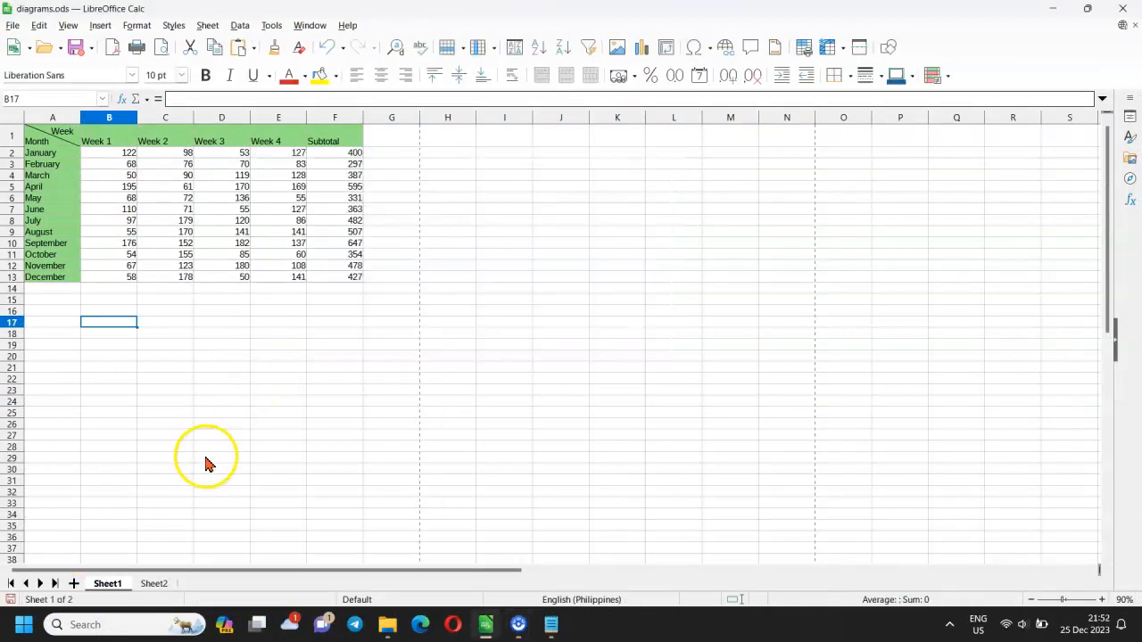
pyautogui.click(159, 469)
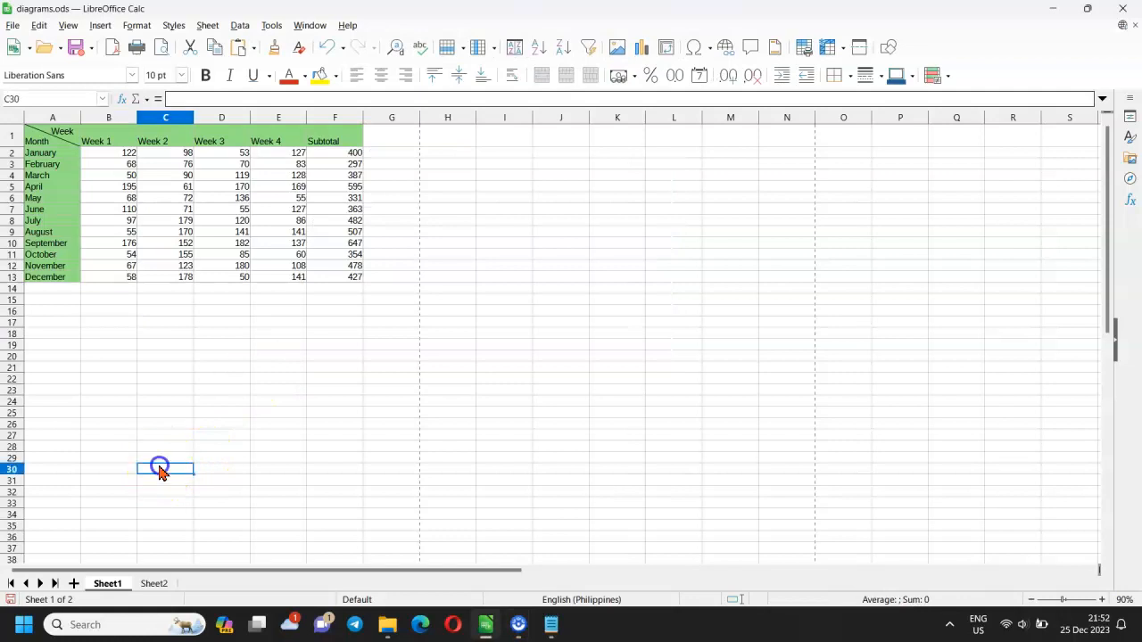
pyautogui.hotkey('ctrl', 'v')
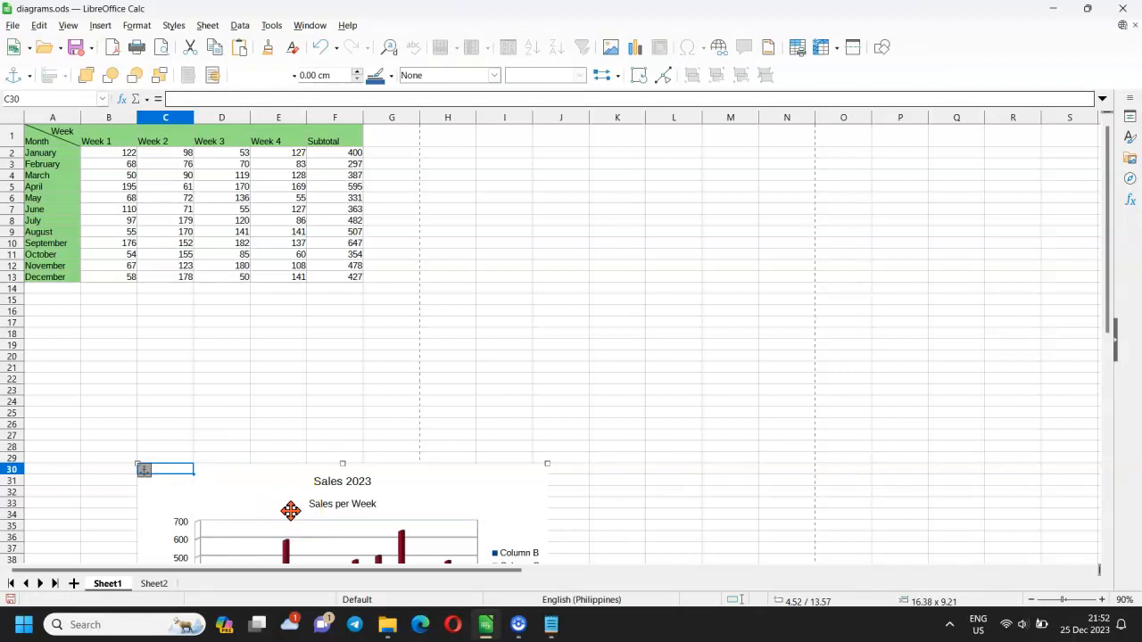
pyautogui.click(463, 210)
pyautogui.hotkey('ctrl', 'v')
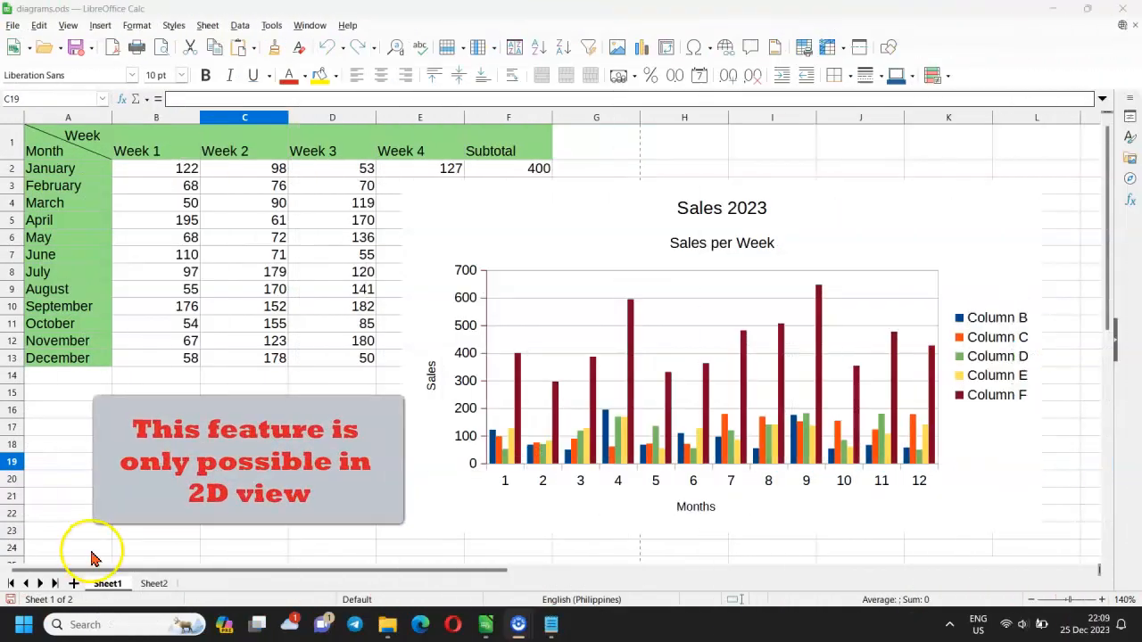
# Step: Format the line of the 2D chart's Y axis as black with a width of 0.10 cm
pyautogui.click(505, 227)
pyautogui.doubleClick(500, 219)
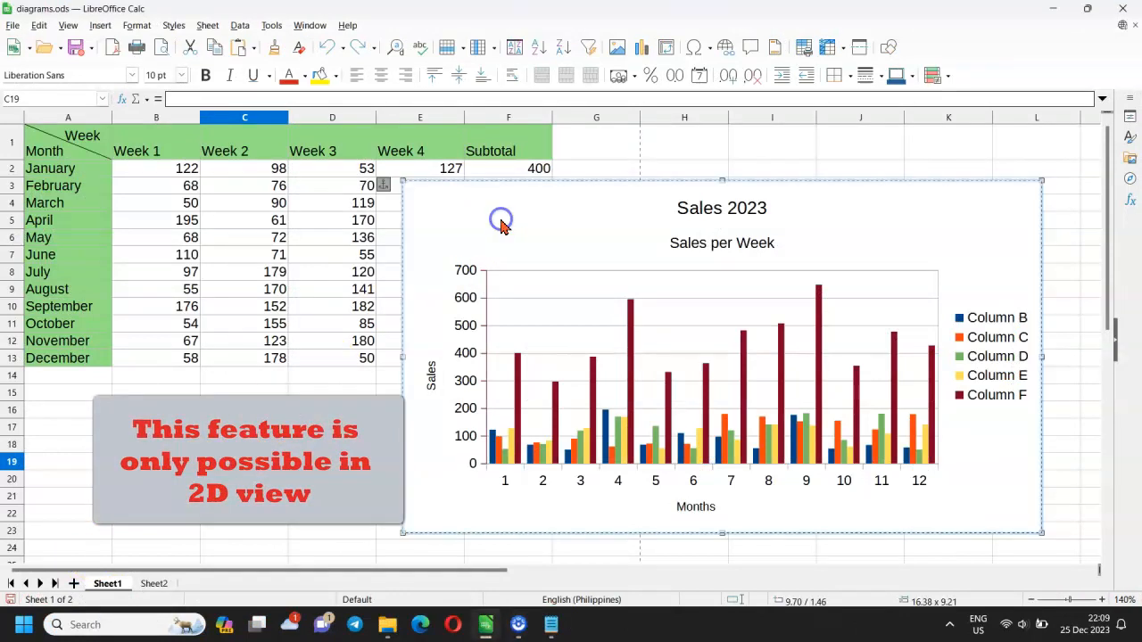
pyautogui.click(467, 246)
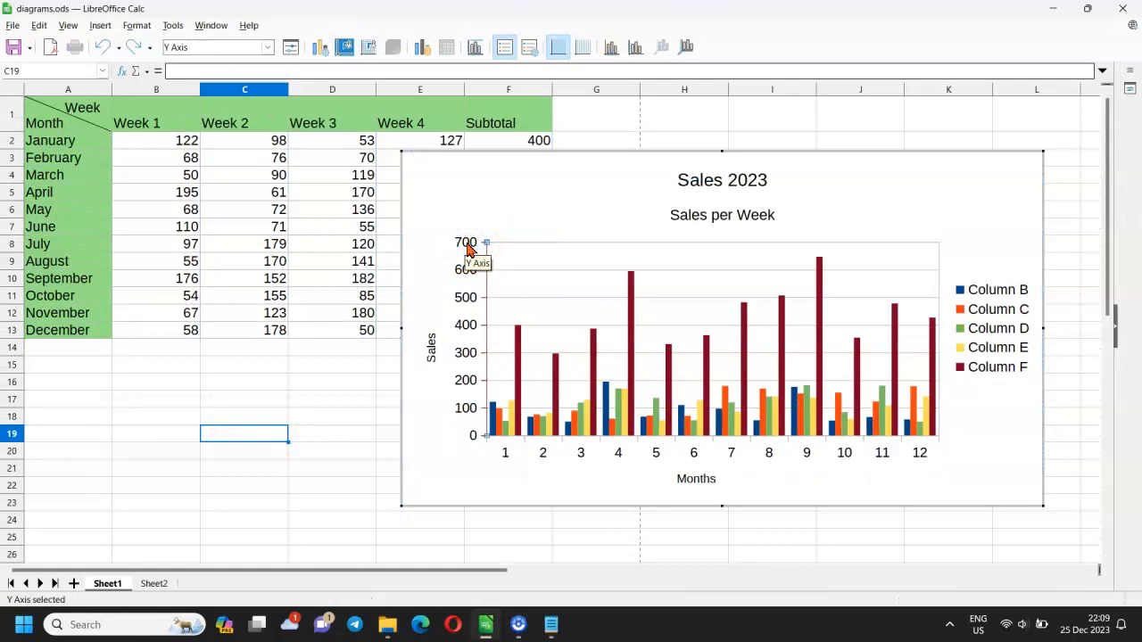
pyautogui.rightClick(468, 248)
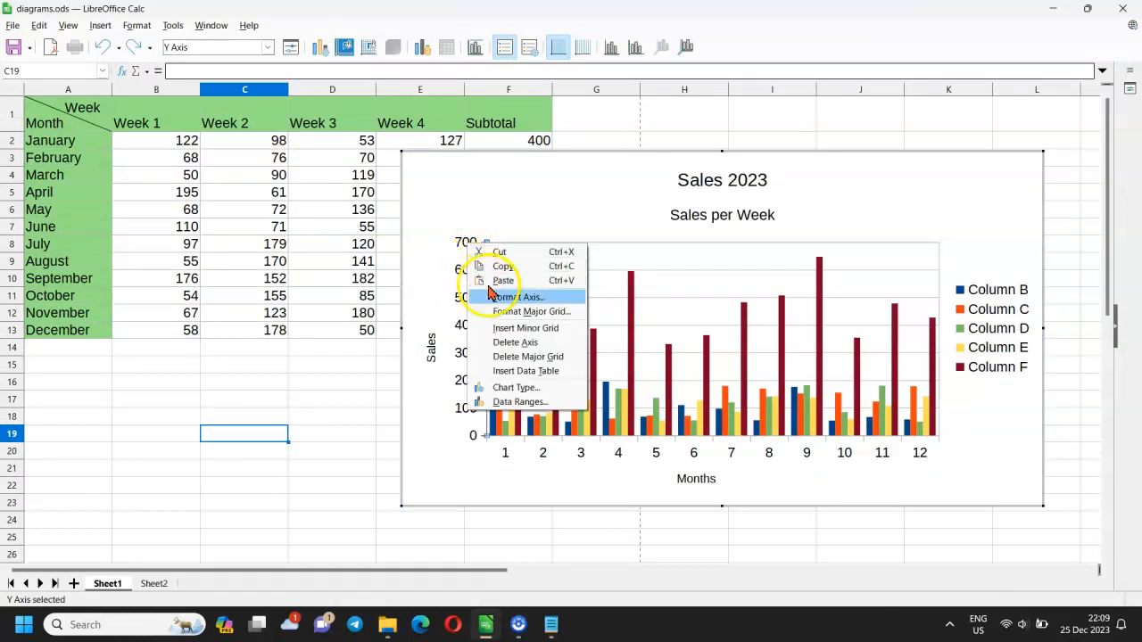
pyautogui.click(517, 300)
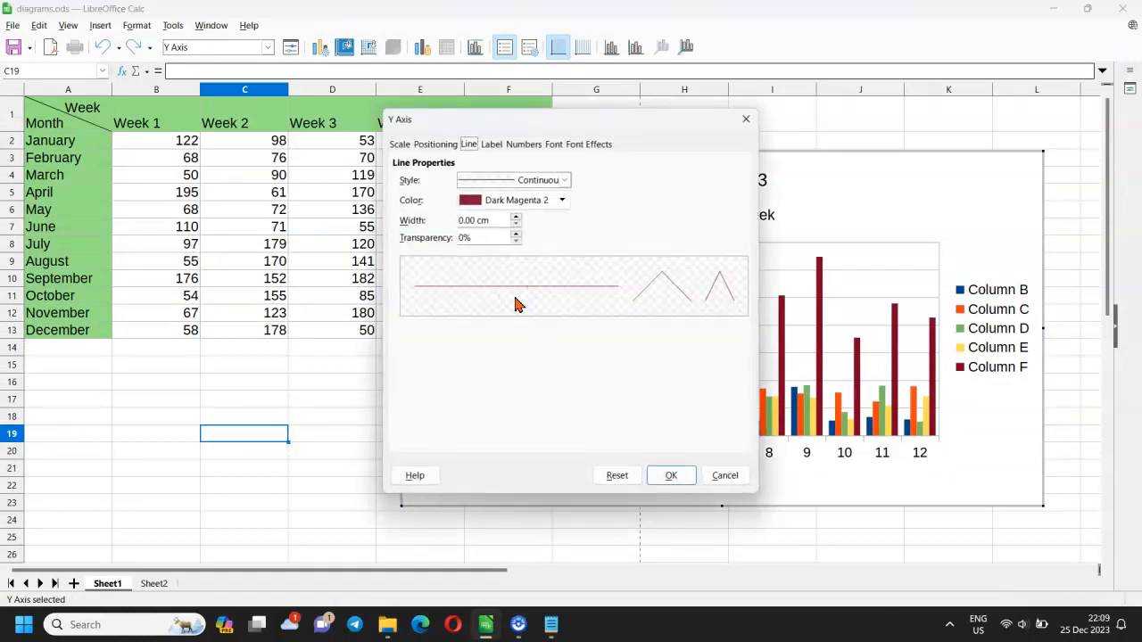
pyautogui.click(563, 202)
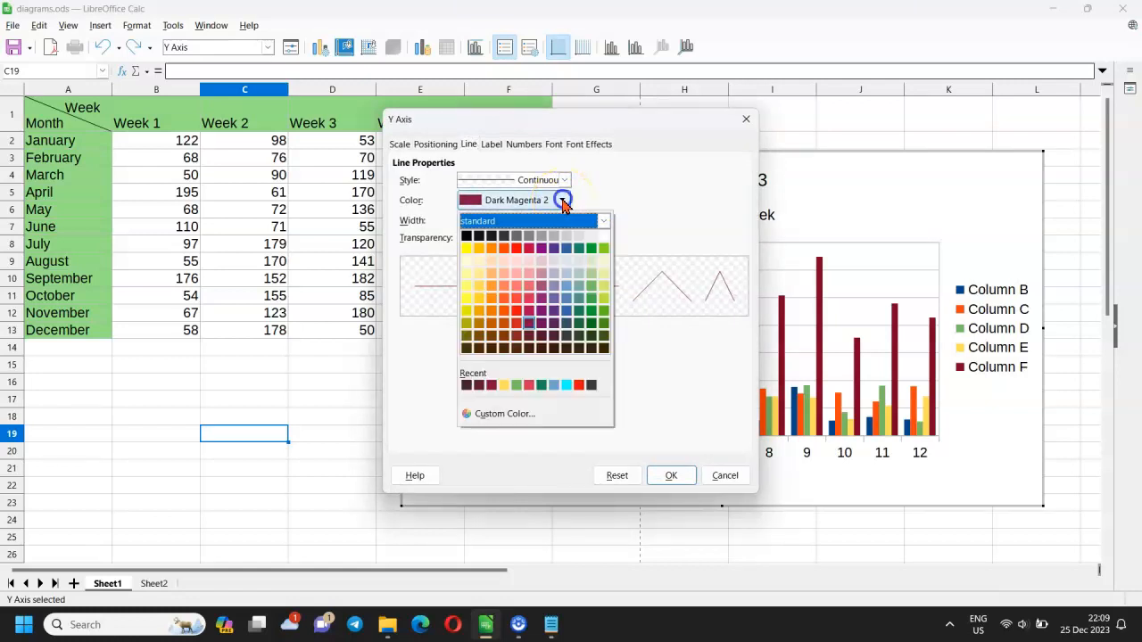
pyautogui.click(466, 236)
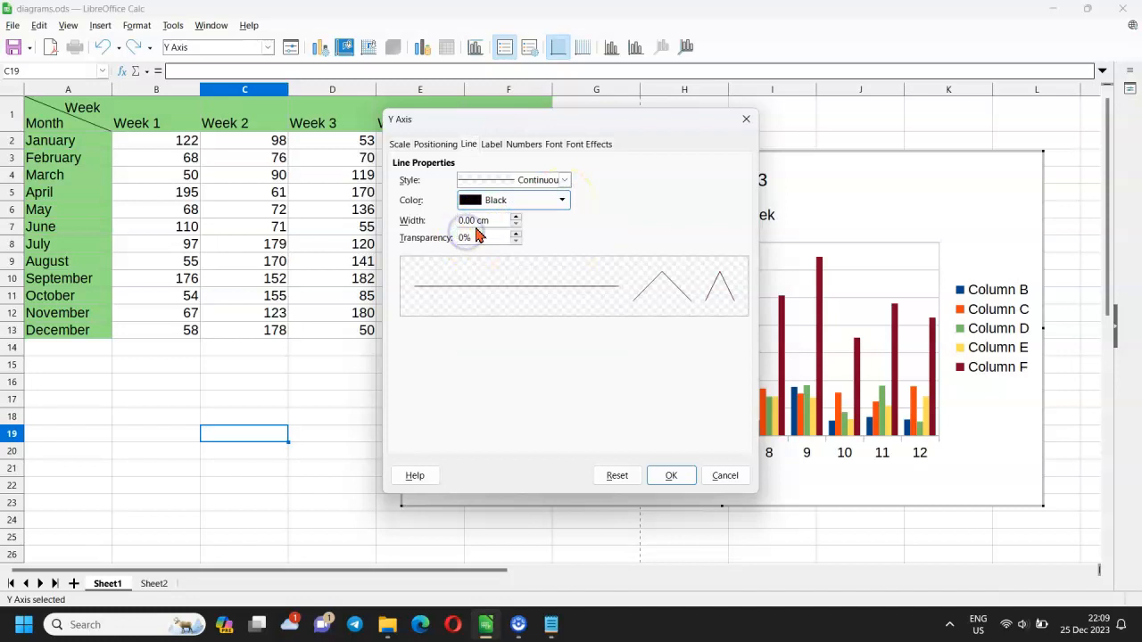
pyautogui.click(515, 220)
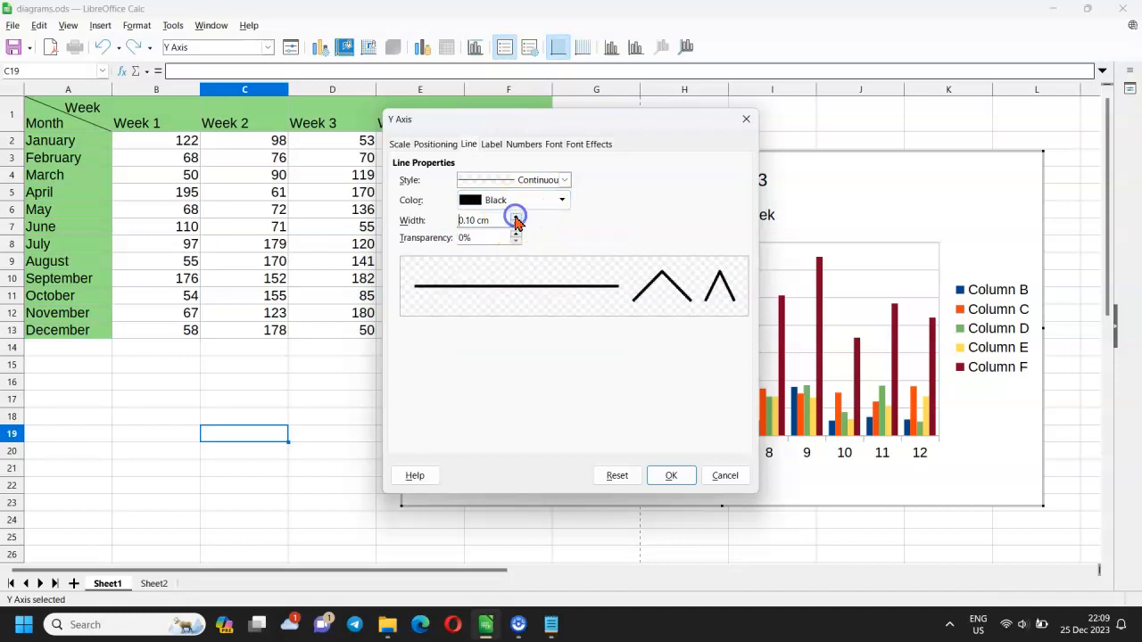
pyautogui.click(684, 477)
# Step: Format the X axis line as black with the same 0.10 cm width and leave chart editing
pyautogui.rightClick(656, 451)
pyautogui.click(680, 499)
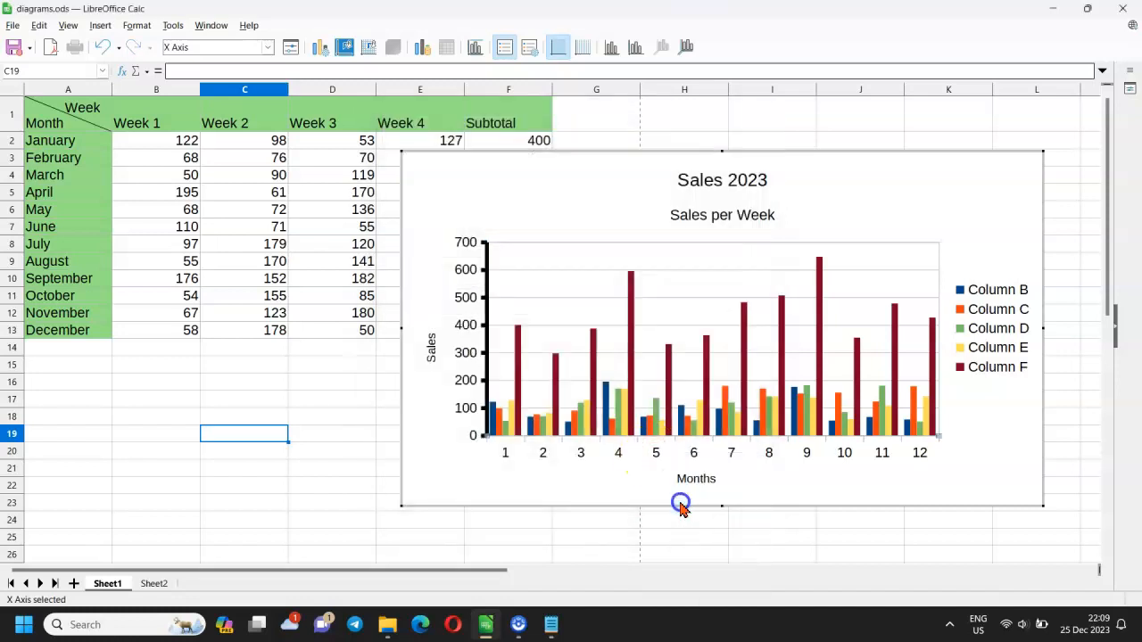
pyautogui.click(561, 200)
pyautogui.click(466, 234)
pyautogui.click(516, 217)
pyautogui.click(670, 475)
pyautogui.click(166, 499)
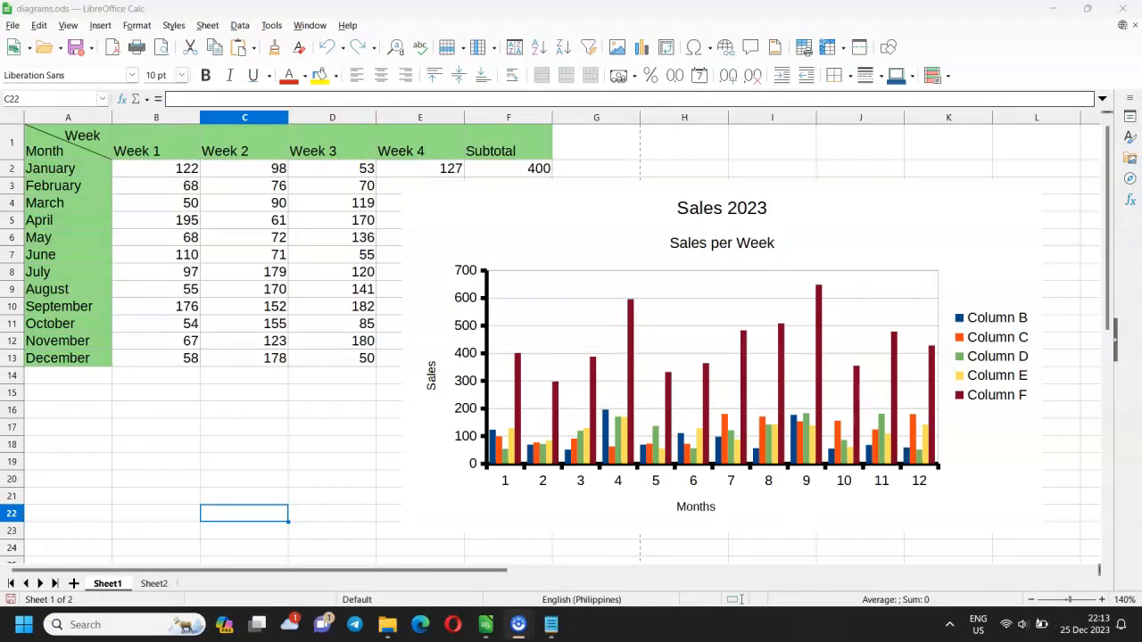
# Step: Fill the Sales 2023 chart's wall with a linear gradient from Light Green 4 to Light Red 4
pyautogui.doubleClick(552, 308)
pyautogui.rightClick(552, 308)
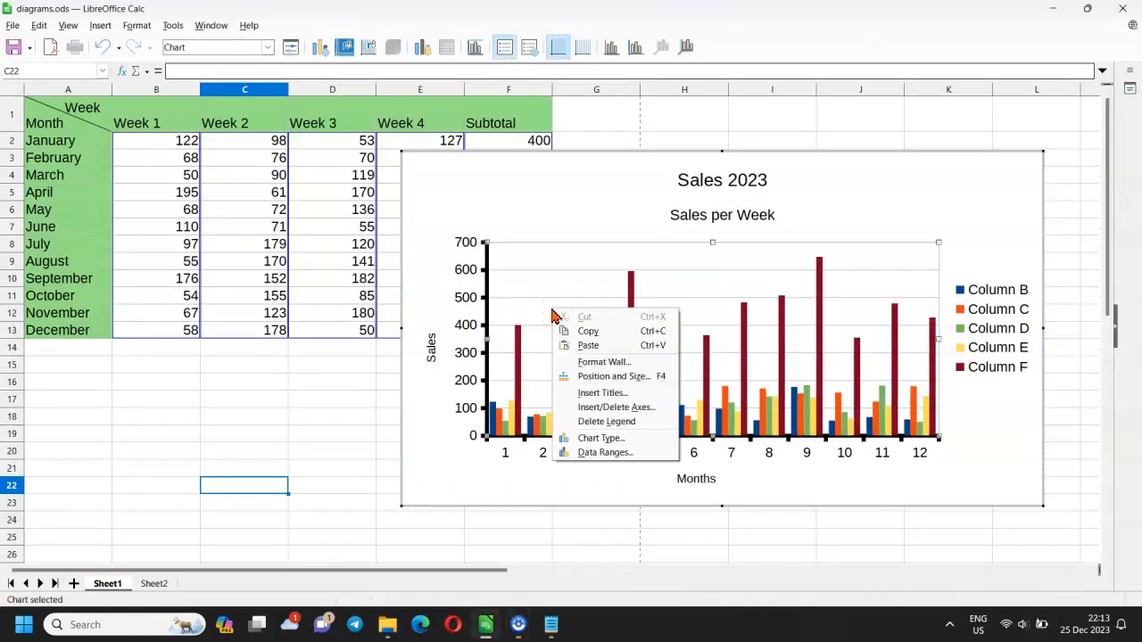
pyautogui.click(603, 362)
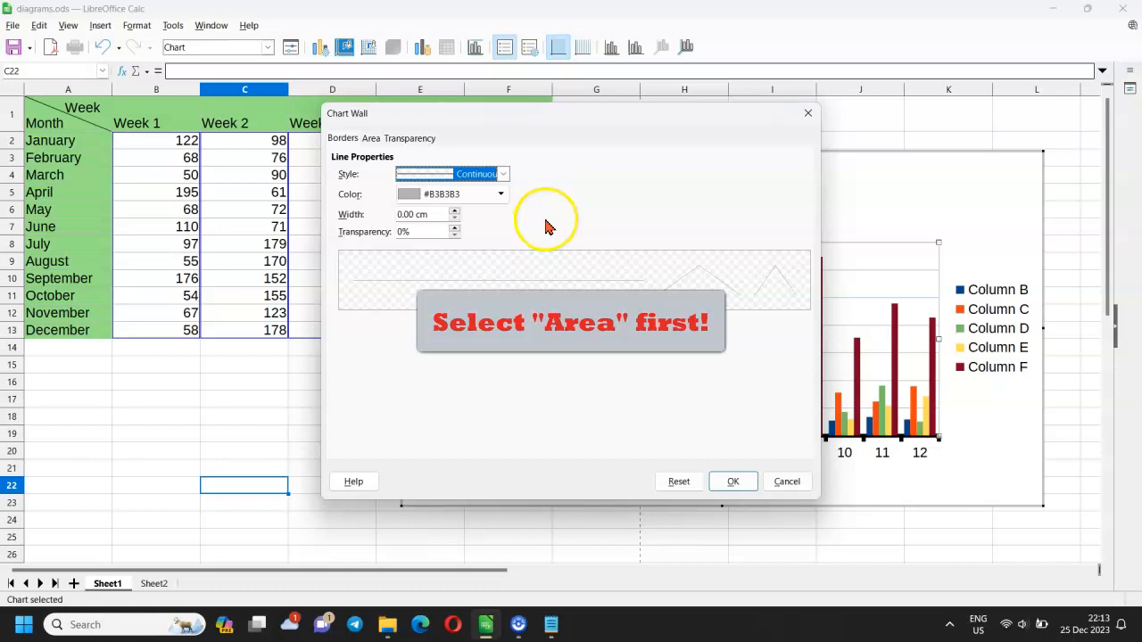
pyautogui.click(371, 141)
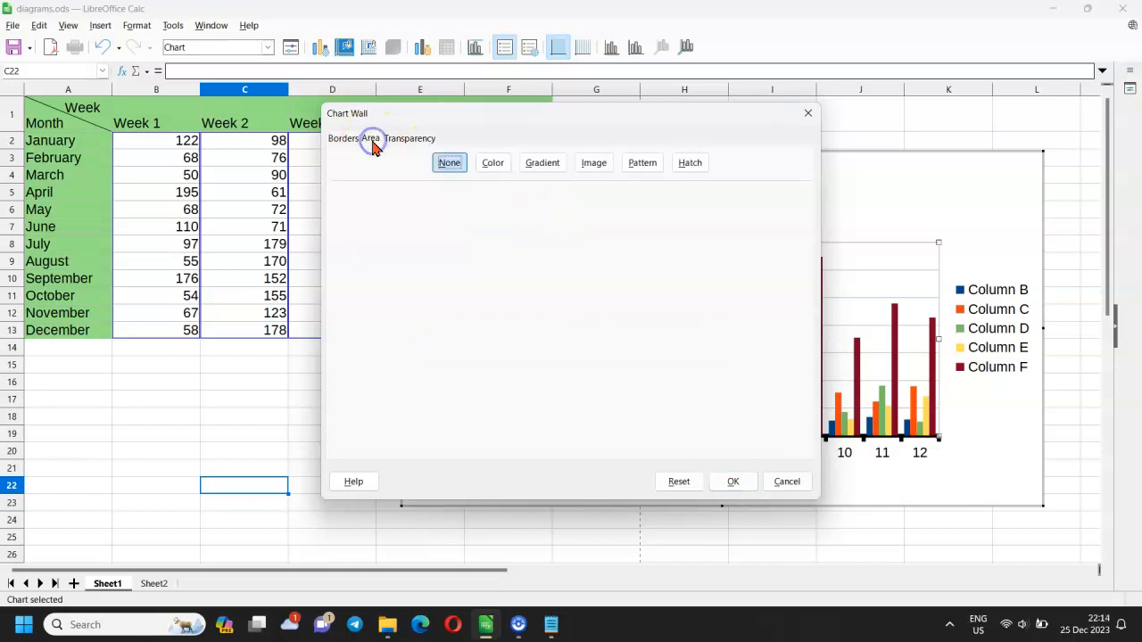
pyautogui.click(543, 163)
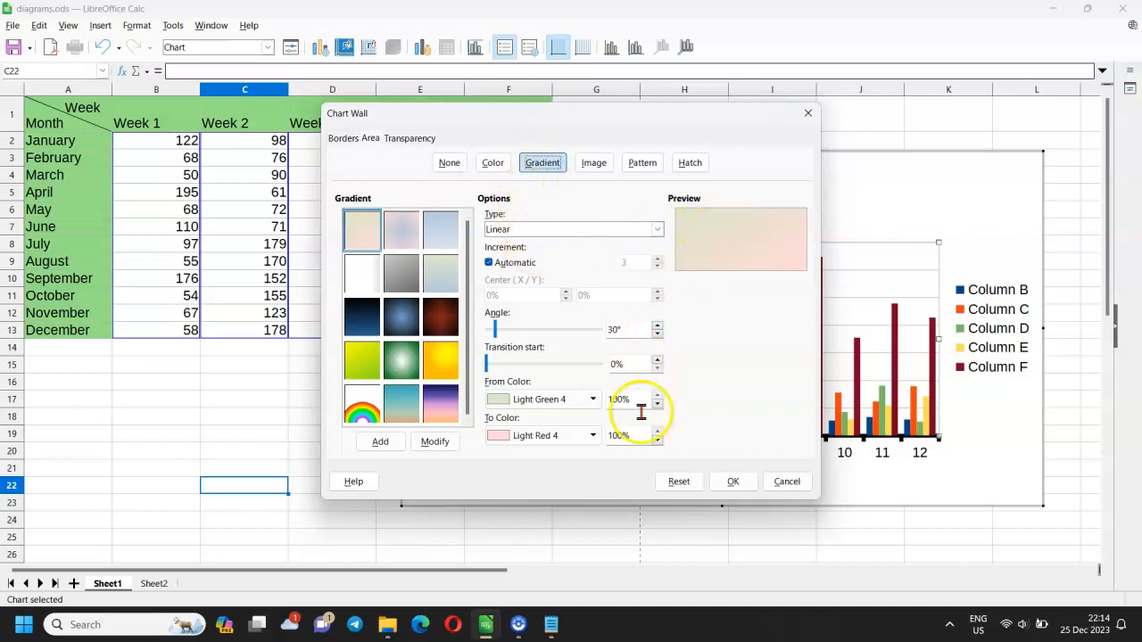
pyautogui.click(730, 484)
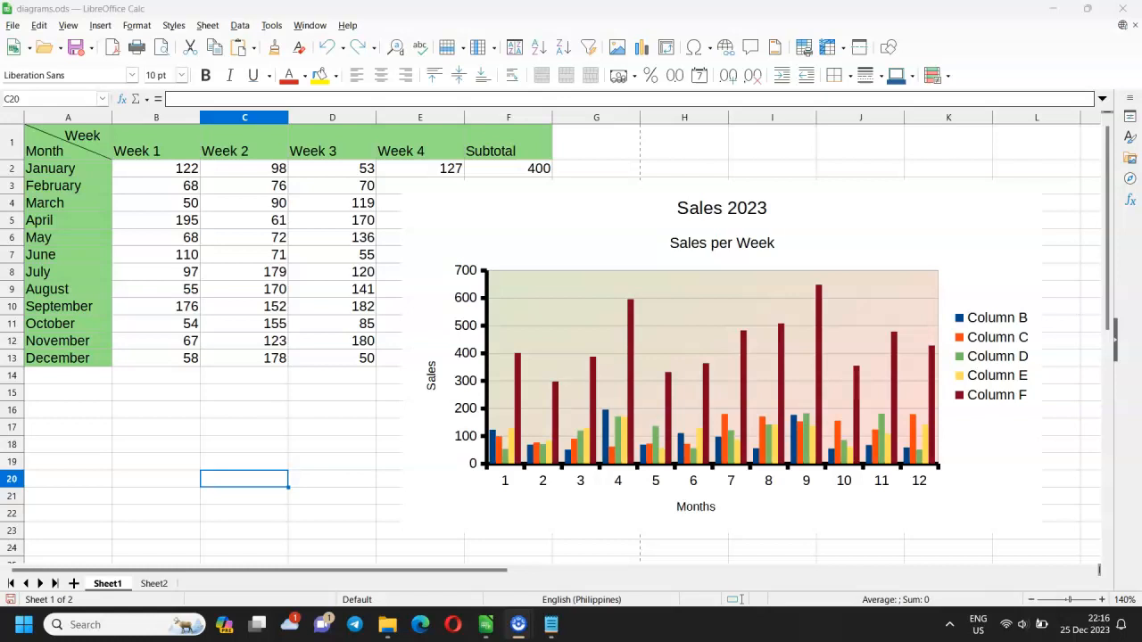
# Step: Change the Sales 2023 chart's type to Column and Line, using the Columns and Lines variant with one line
pyautogui.click(547, 217)
pyautogui.doubleClick(546, 217)
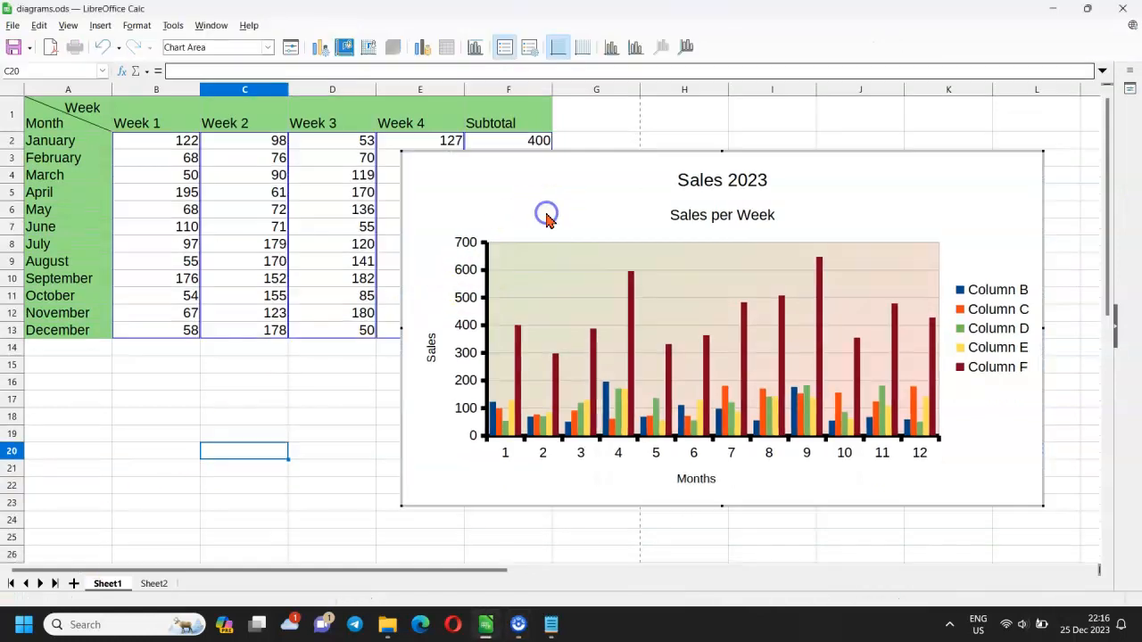
pyautogui.rightClick(544, 292)
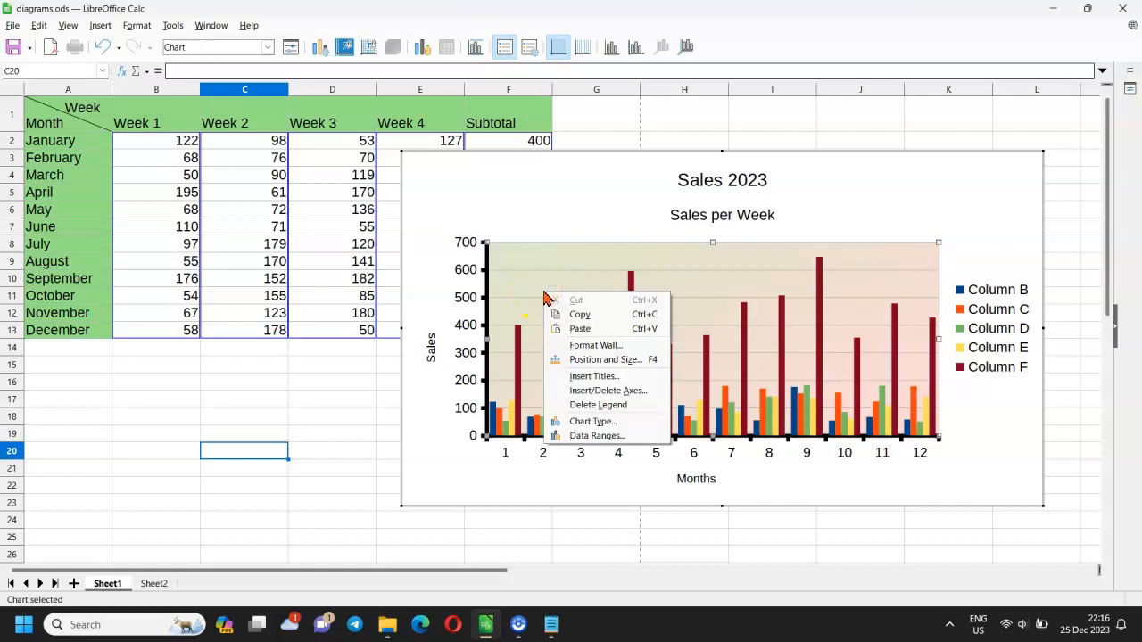
pyautogui.click(584, 420)
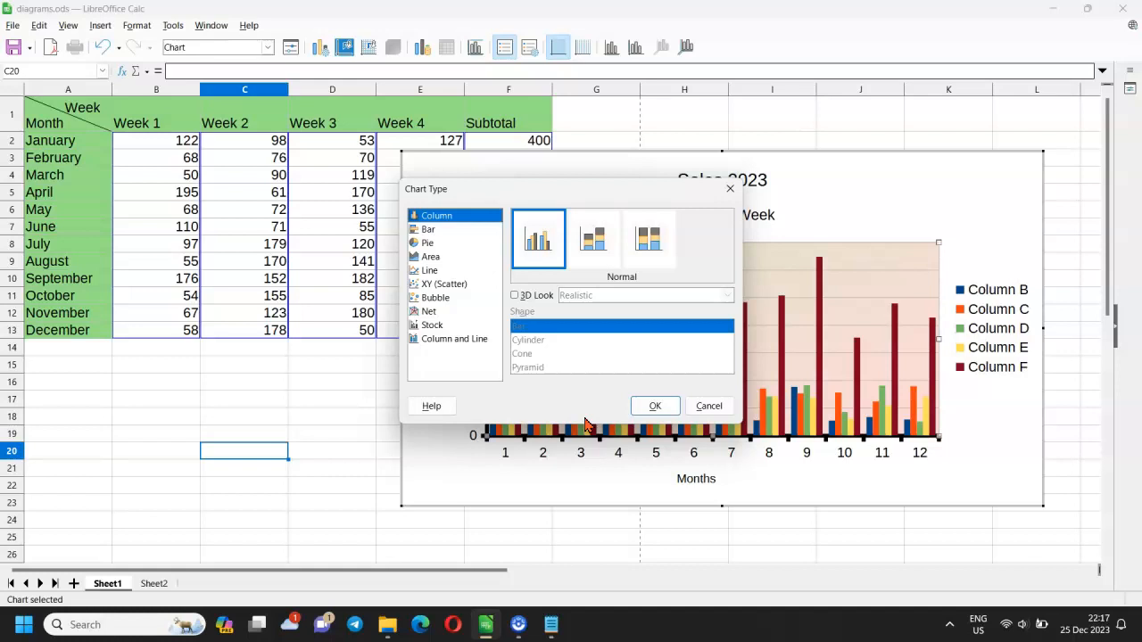
pyautogui.click(450, 342)
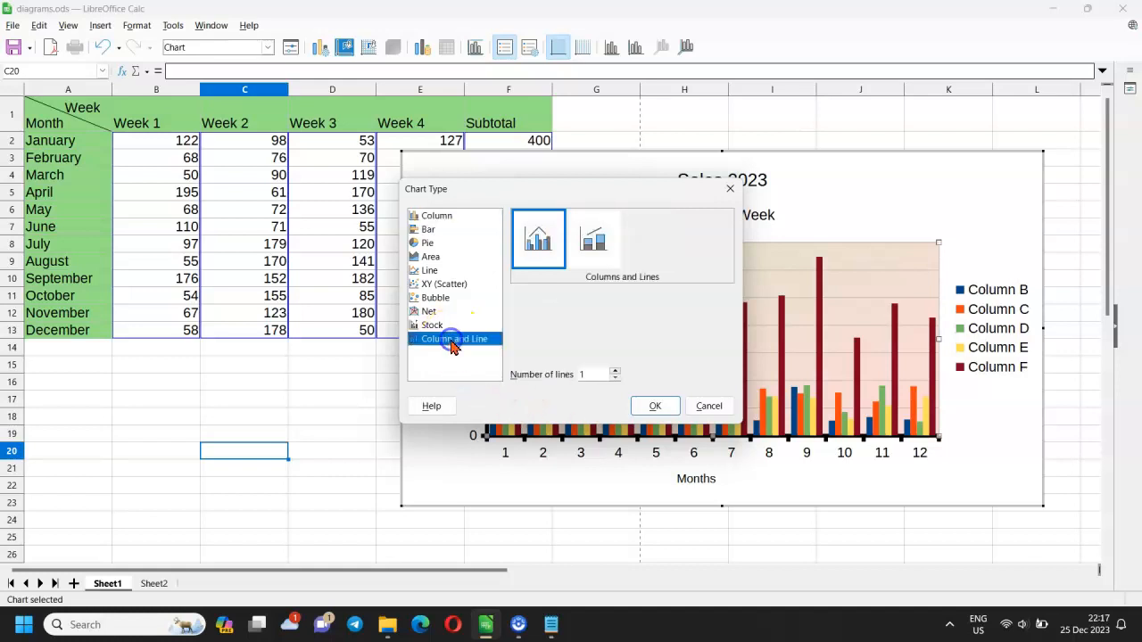
pyautogui.click(652, 408)
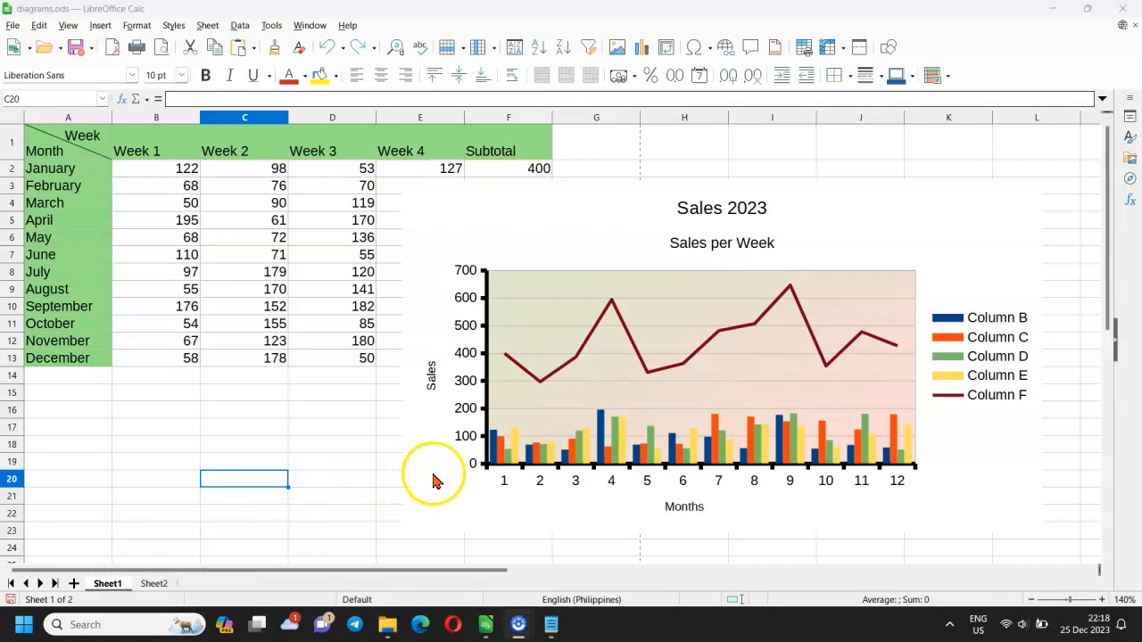
# Step: Shrink the Sales 2023 chart and move it beside the table so that it no longer covers the data
pyautogui.click(434, 480)
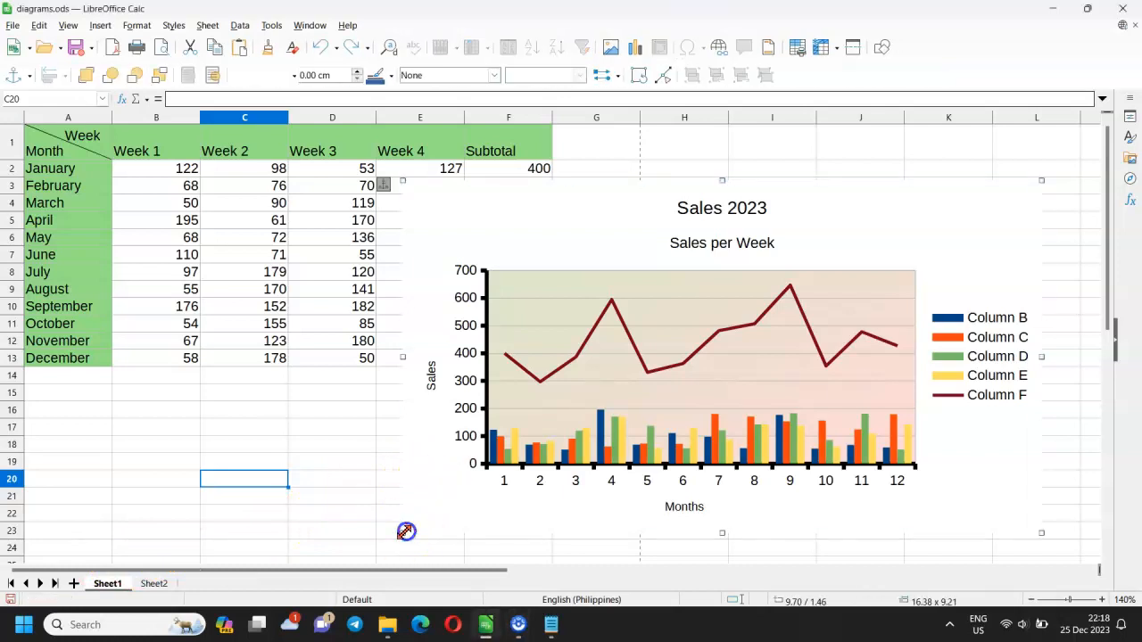
pyautogui.moveTo(404, 532); pyautogui.dragTo(461, 527)
pyautogui.moveTo(449, 484); pyautogui.dragTo(571, 411)
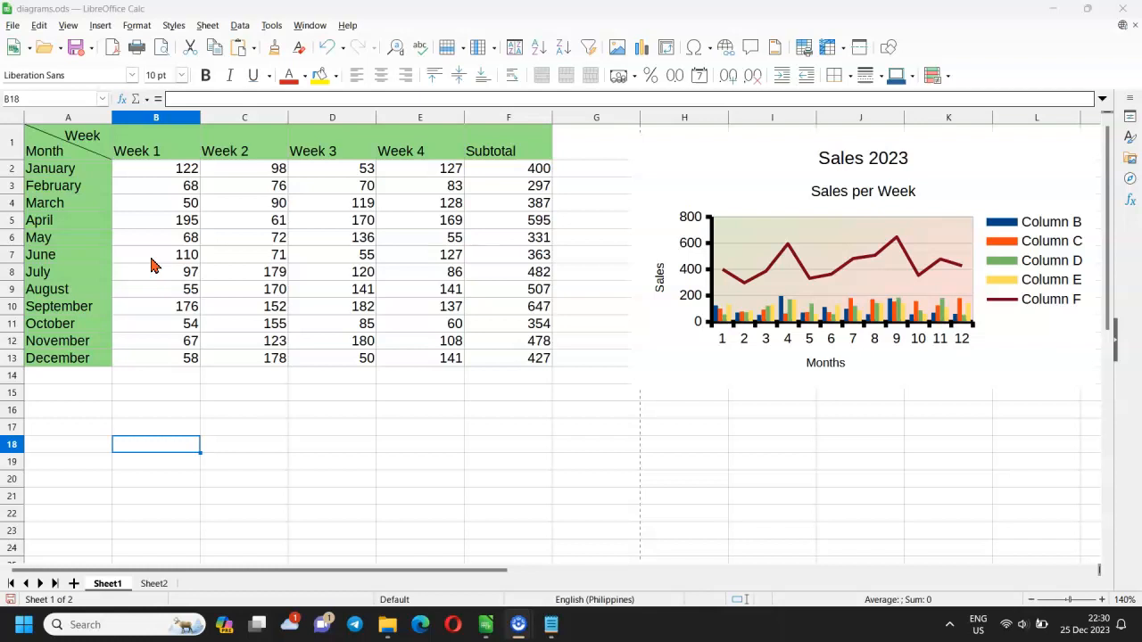
# Step: Insert a normal pie chart from June's weekly sales in cells B7:E7
pyautogui.moveTo(151, 257); pyautogui.dragTo(397, 271)
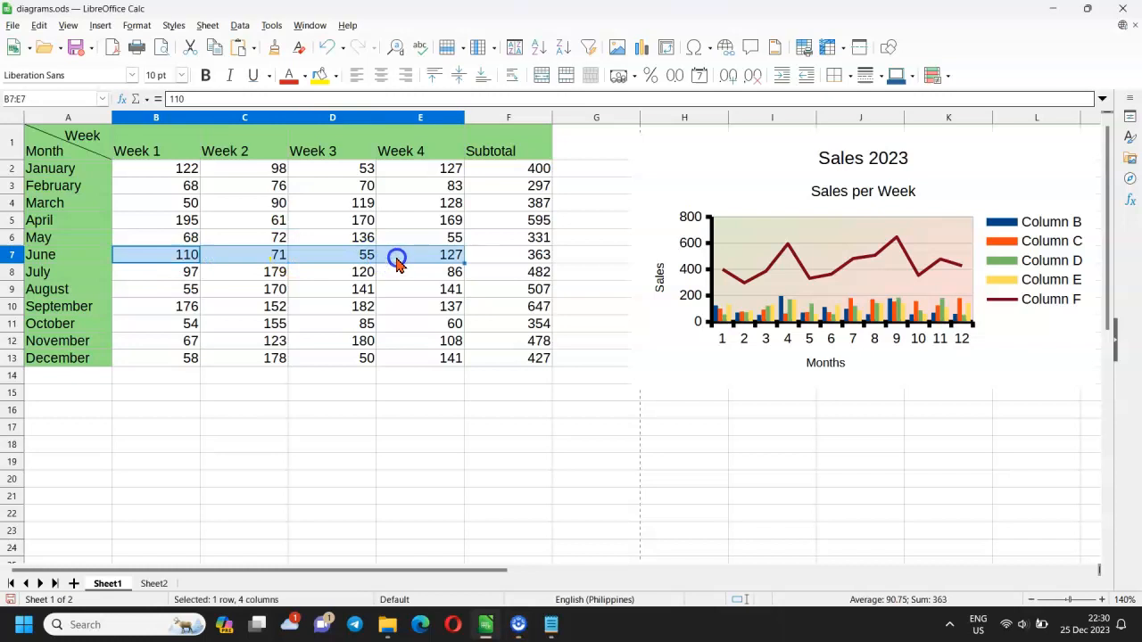
pyautogui.click(640, 48)
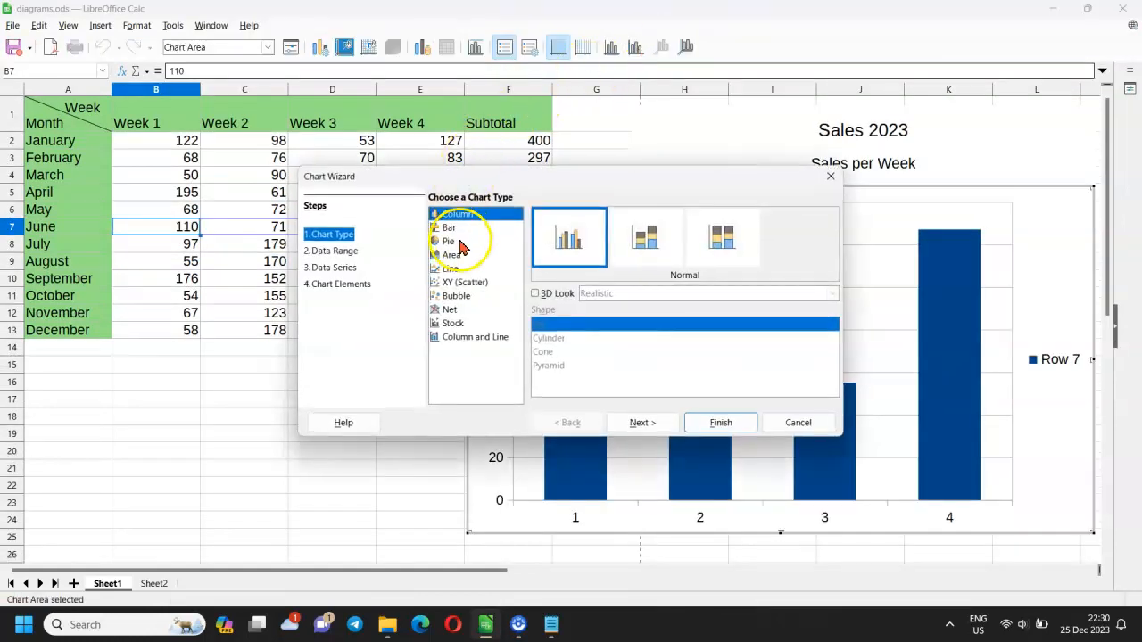
pyautogui.click(449, 241)
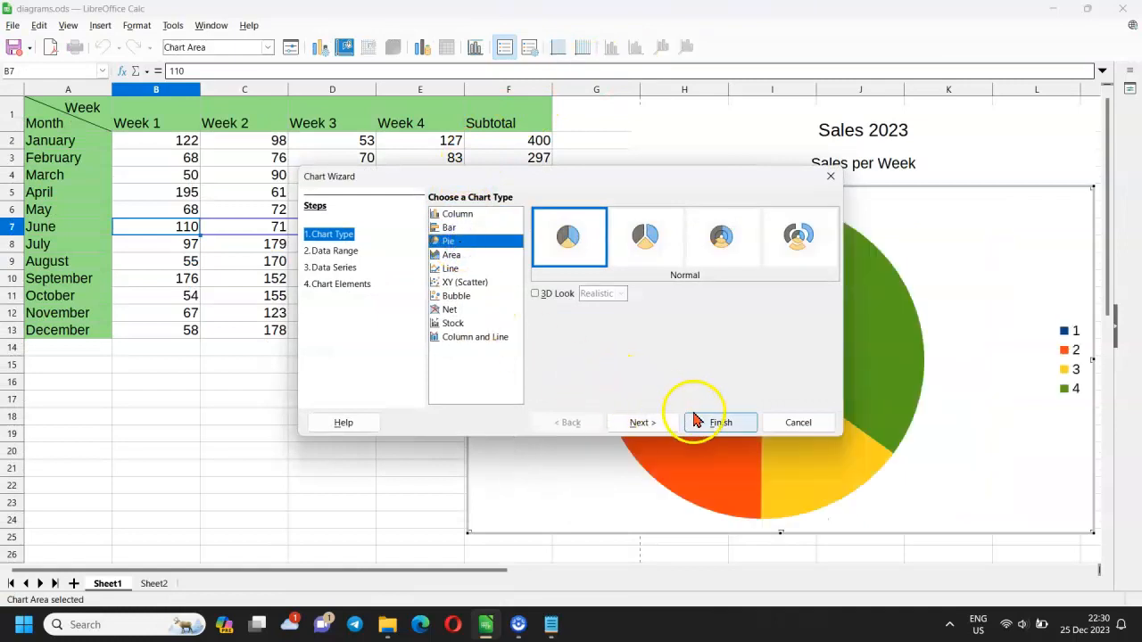
# Step: Give the June pie chart the title "Sales" and the subtitle "Sales per week", and finish creating it
pyautogui.click(644, 425)
pyautogui.click(643, 423)
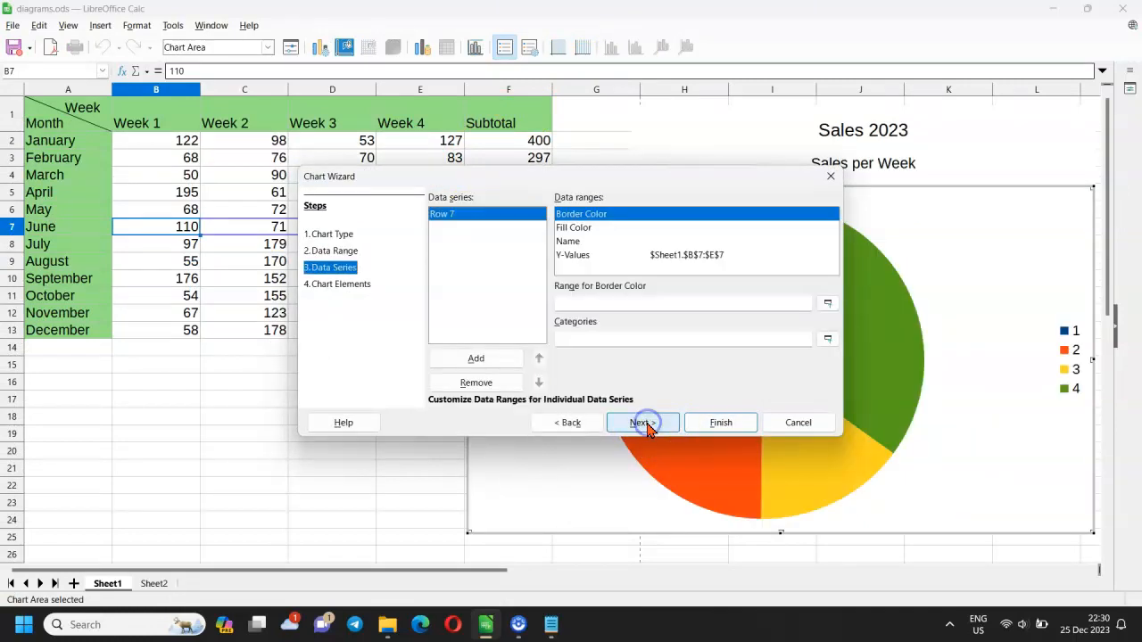
pyautogui.click(644, 424)
pyautogui.click(516, 214)
pyautogui.write('Sales')
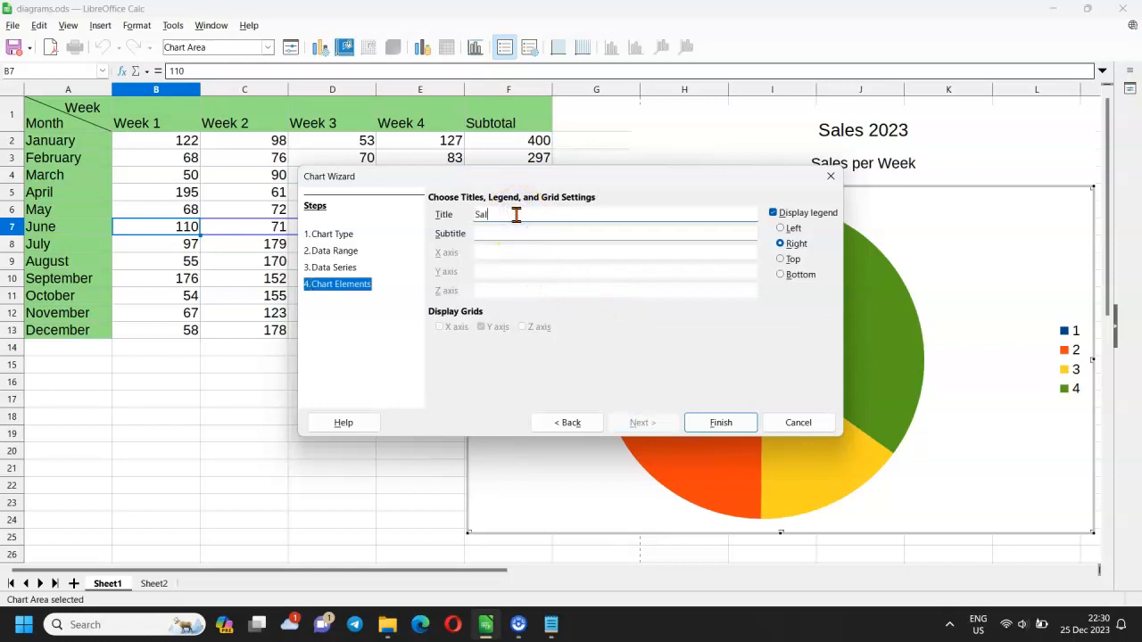
pyautogui.click(509, 230)
pyautogui.write('Sales')
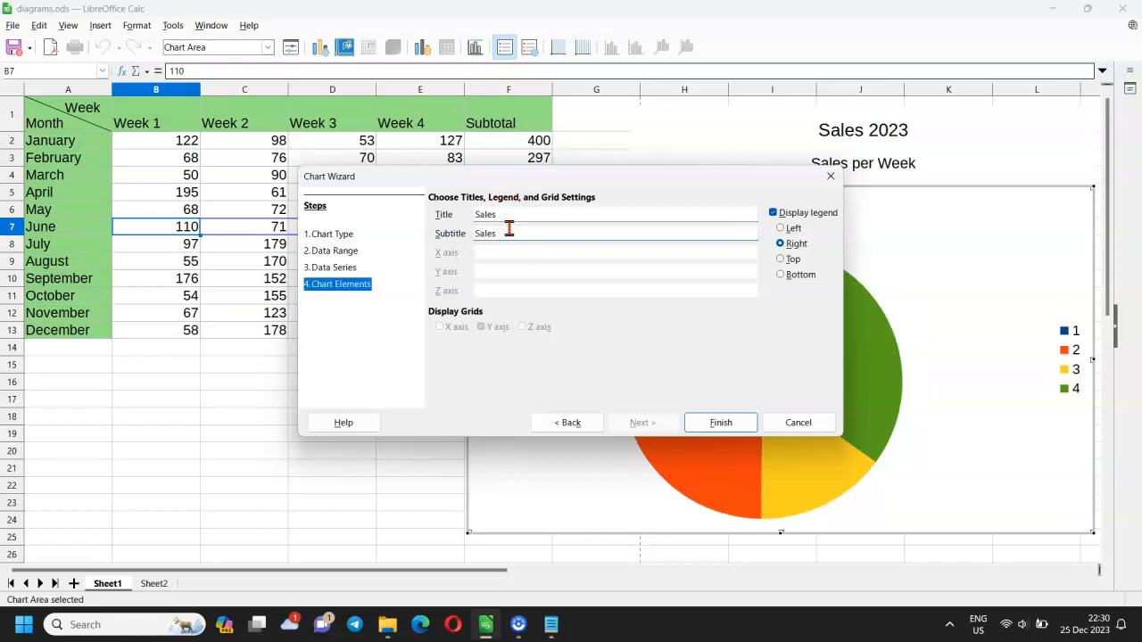
pyautogui.write(' per week')
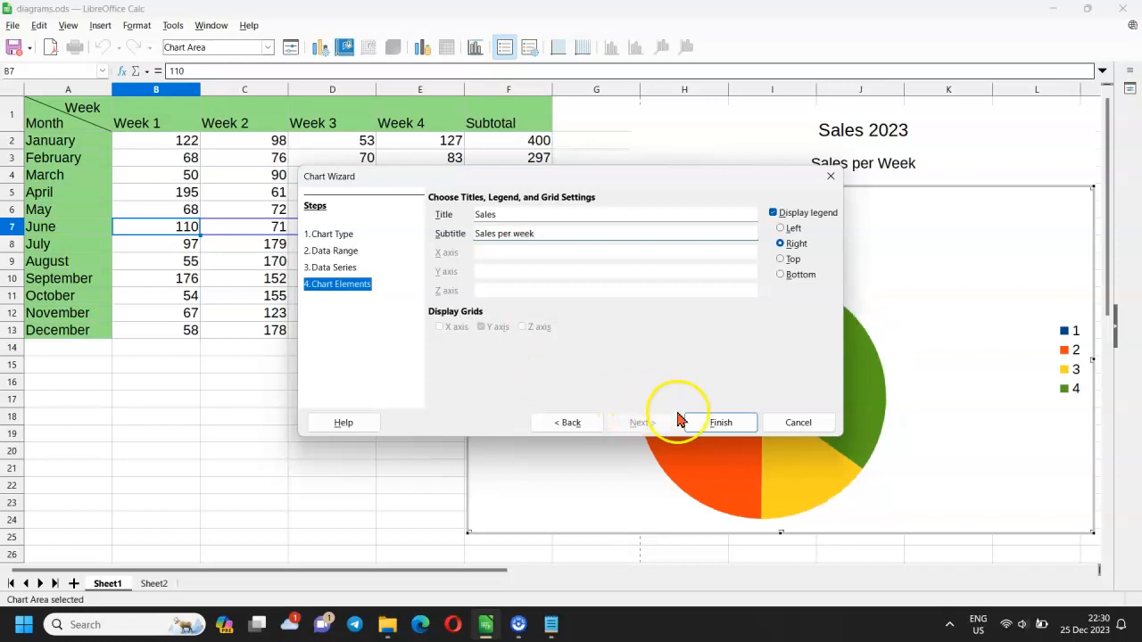
pyautogui.click(706, 424)
# Step: Add data labels to the slices of the June pie chart
pyautogui.click(698, 386)
pyautogui.rightClick(698, 387)
pyautogui.click(749, 453)
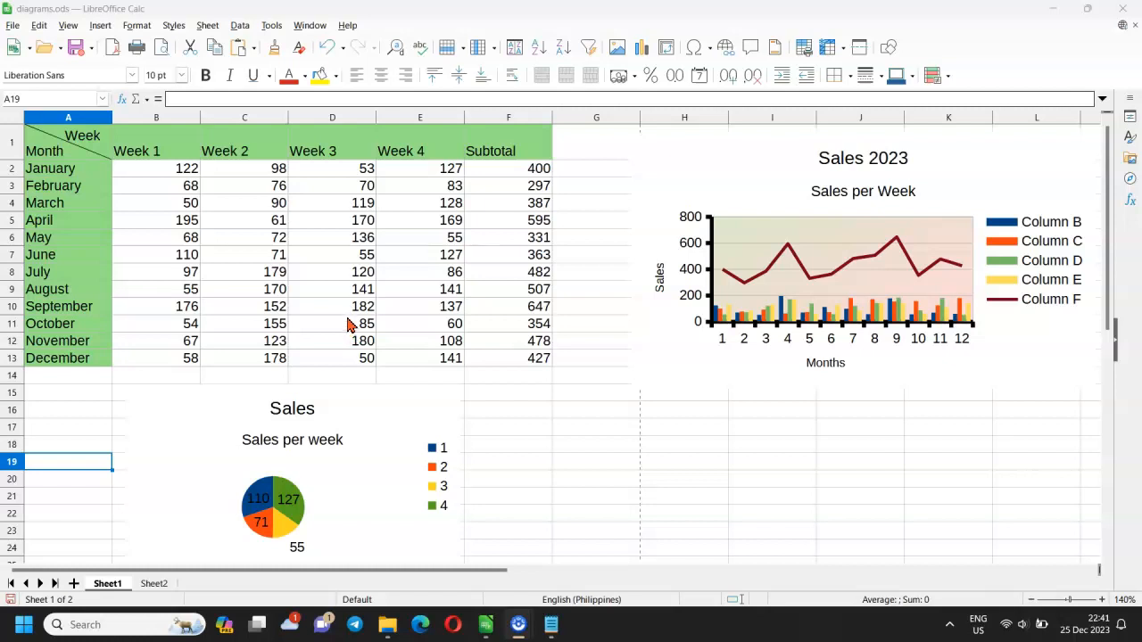
# Step: Insert a pie chart from the Week 3 values in D11:D13, using the Donut variant with a realistic 3D look
pyautogui.click(346, 325)
pyautogui.moveTo(346, 325); pyautogui.dragTo(346, 354)
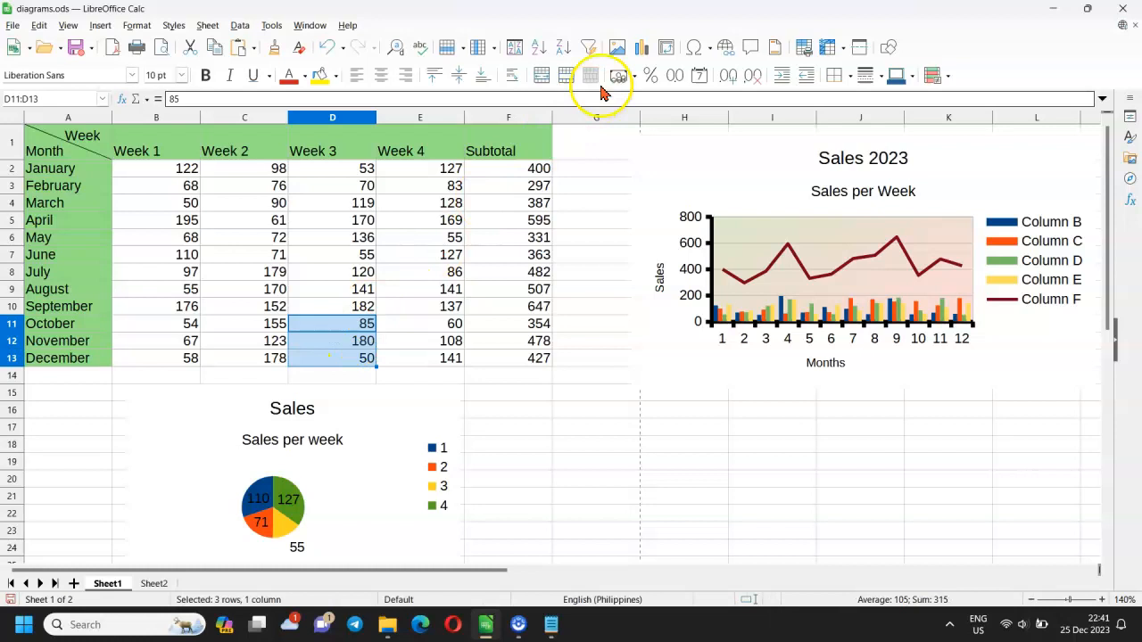
pyautogui.click(639, 48)
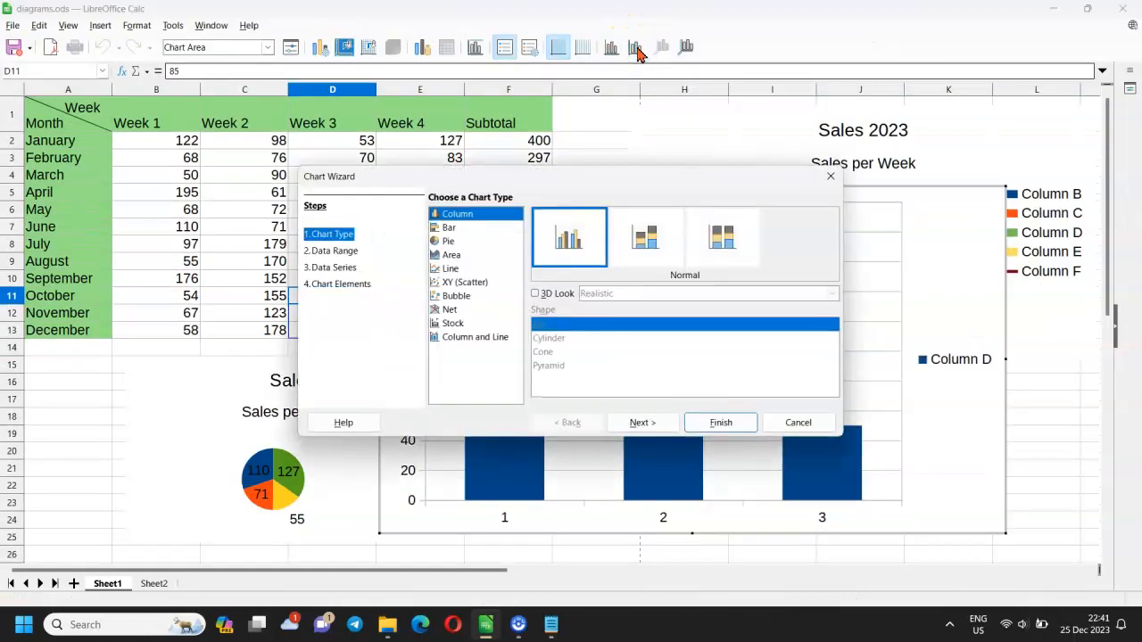
pyautogui.click(449, 242)
pyautogui.click(534, 294)
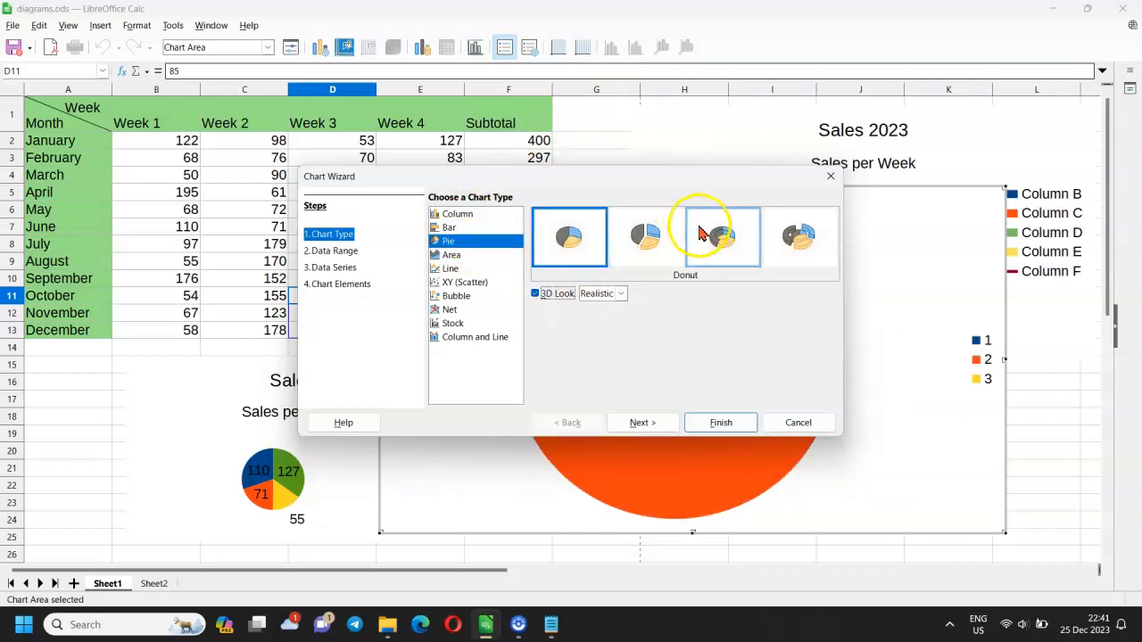
pyautogui.click(719, 237)
# Step: Finish the donut chart with the title "Sales" and subtitle "Sales per week", and insert data labels on its data series
pyautogui.click(642, 422)
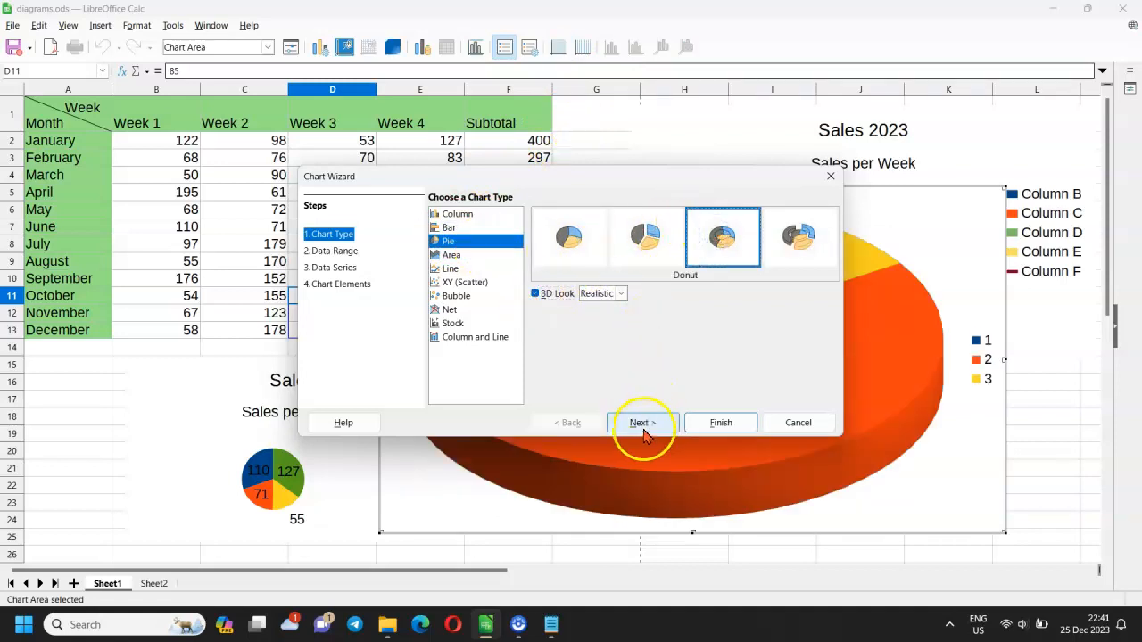
pyautogui.click(642, 422)
pyautogui.click(643, 422)
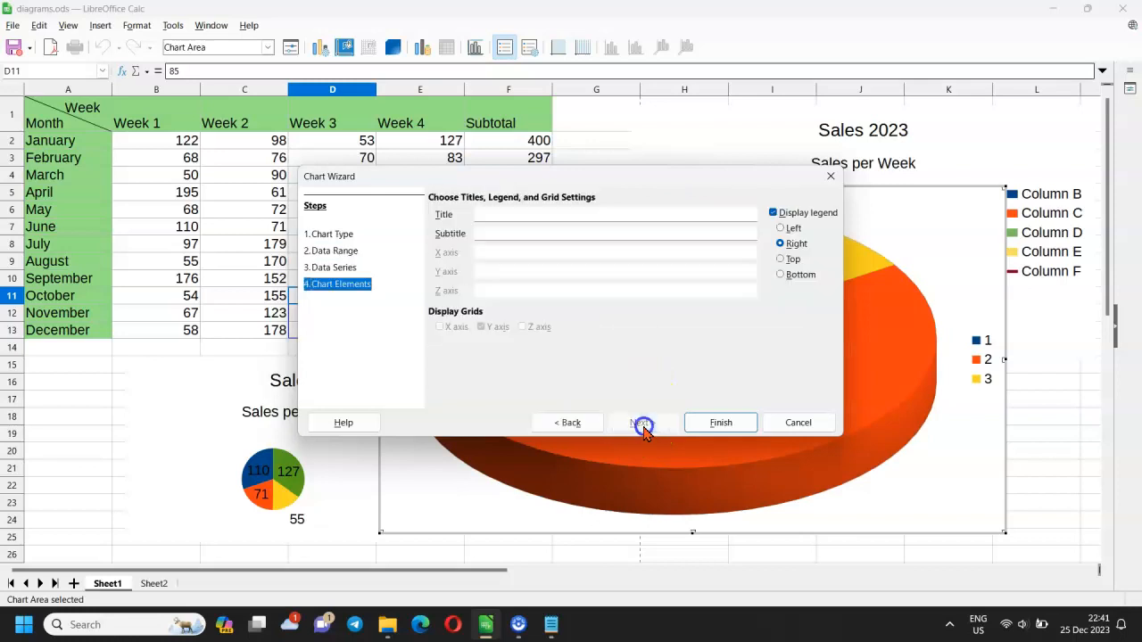
pyautogui.click(569, 216)
pyautogui.write('Sales')
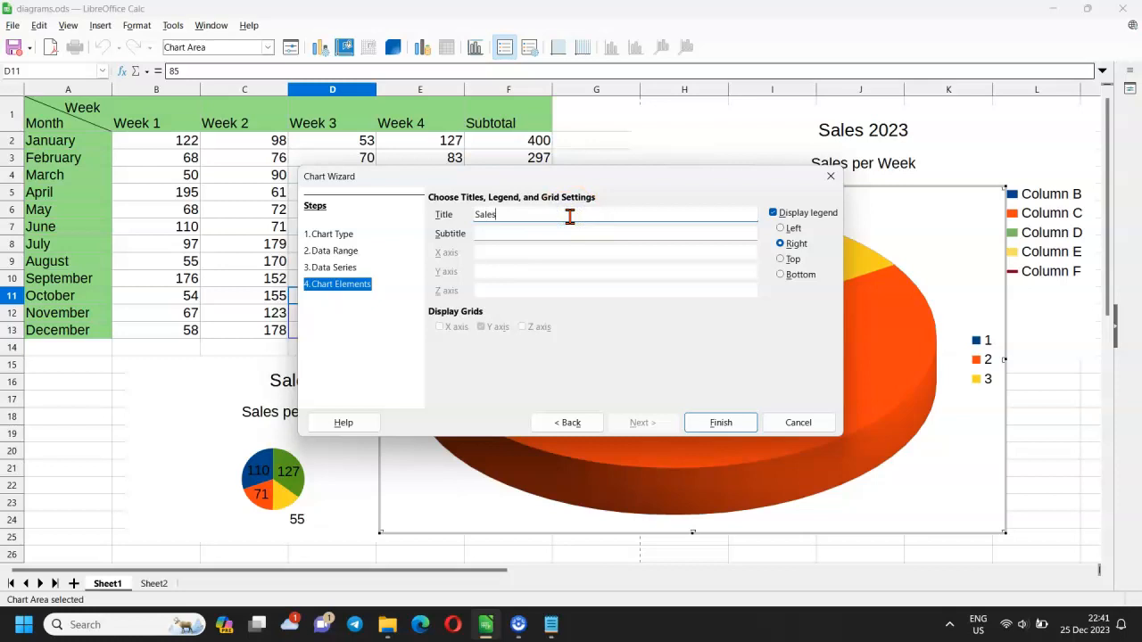
pyautogui.press('Tab')
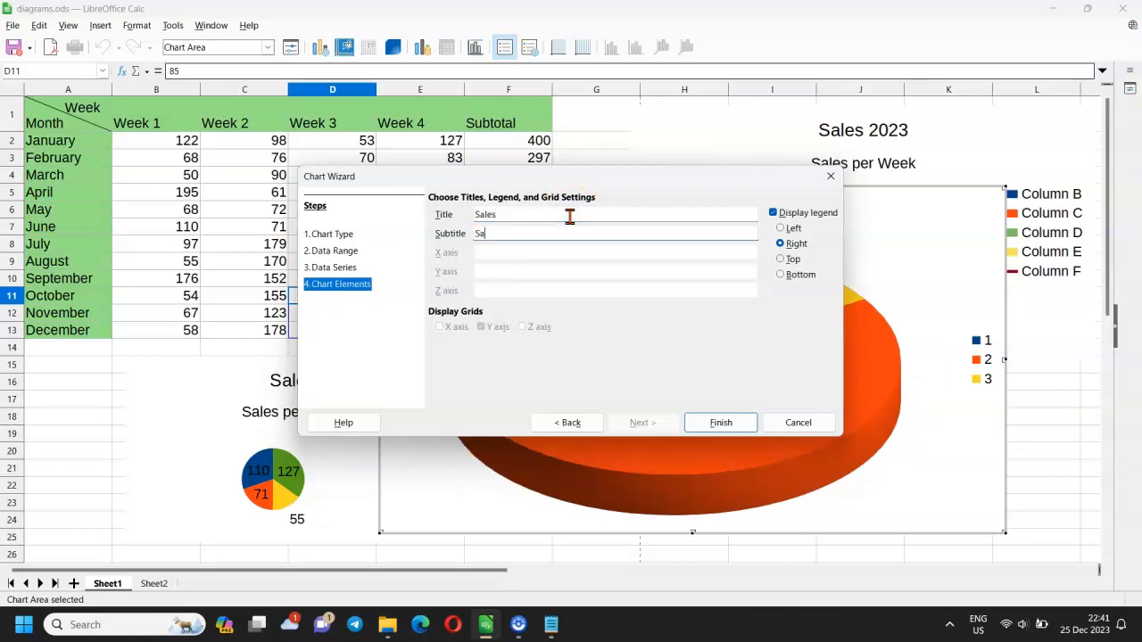
pyautogui.write('Sales per week')
pyautogui.click(721, 422)
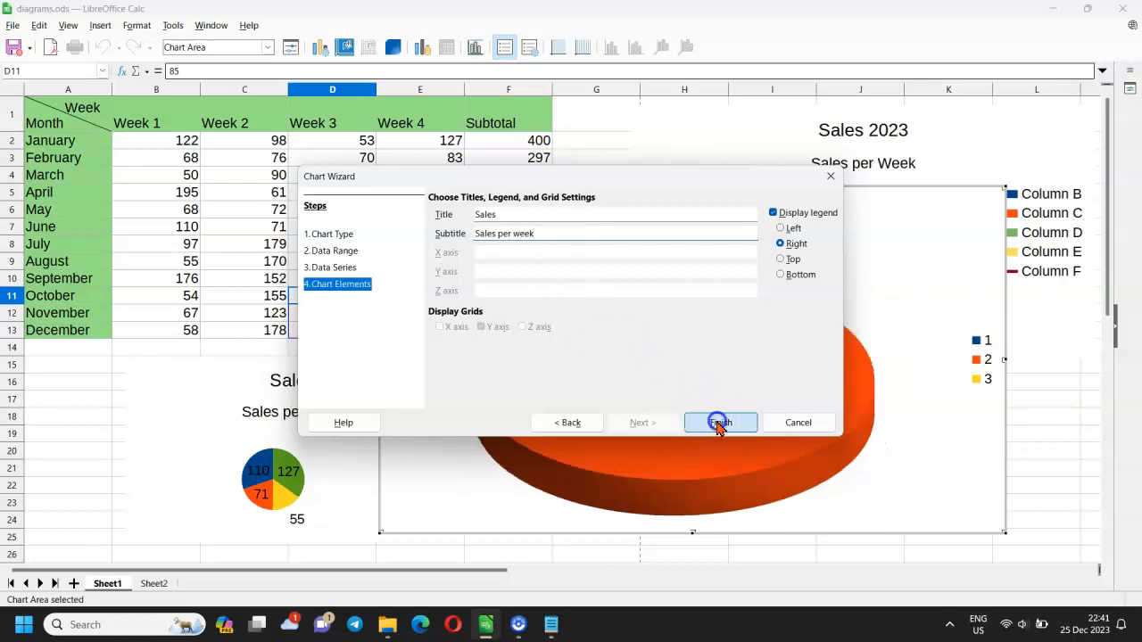
pyautogui.rightClick(644, 456)
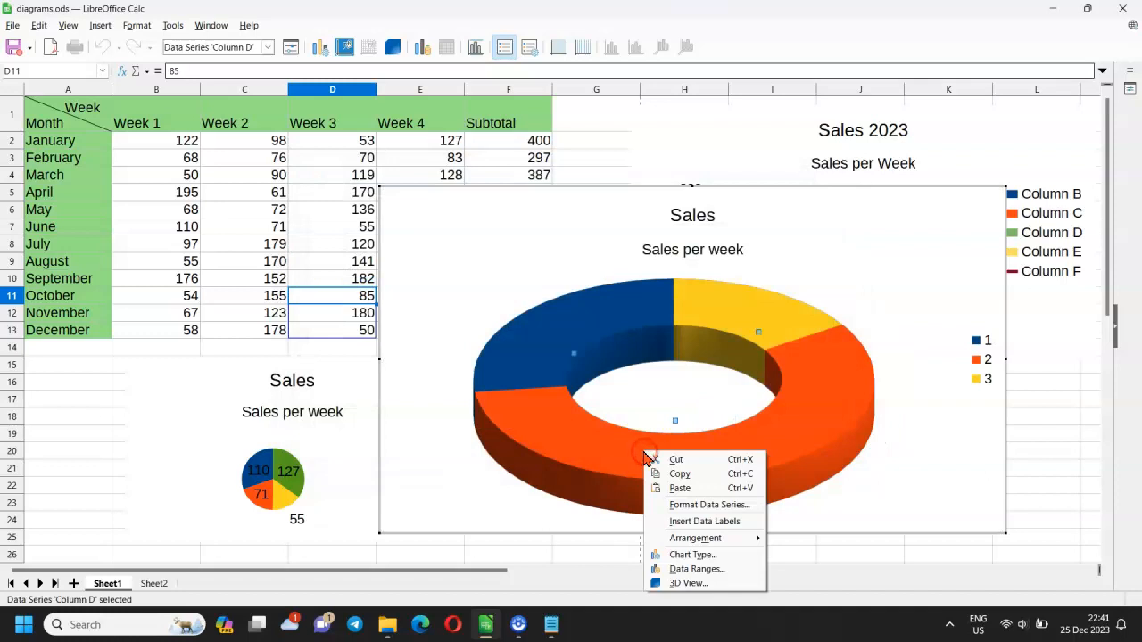
pyautogui.click(680, 521)
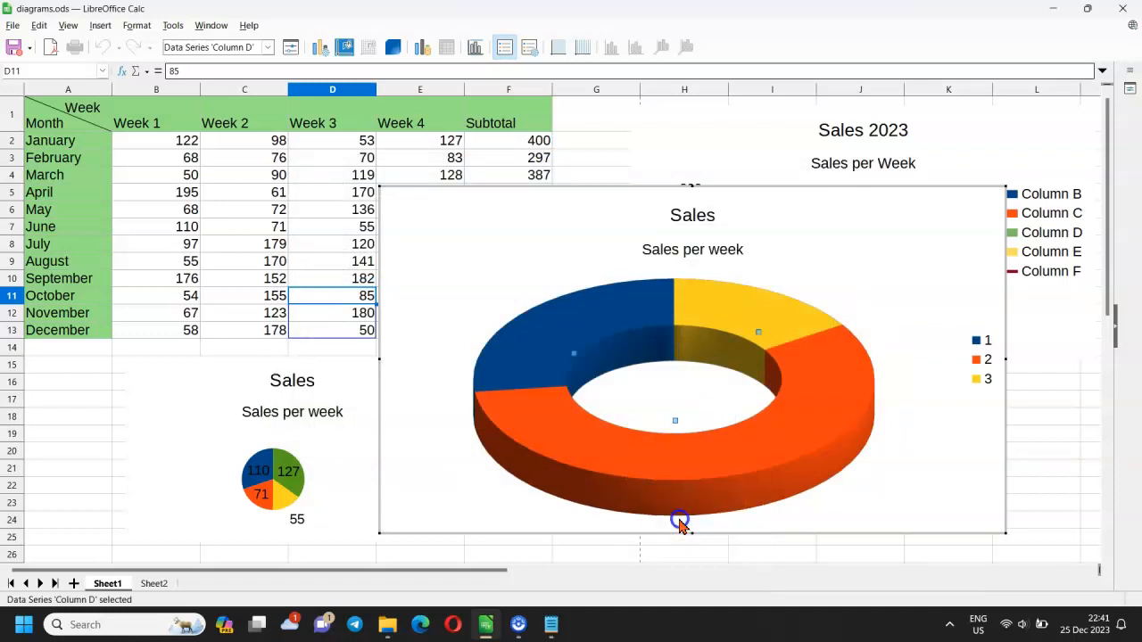